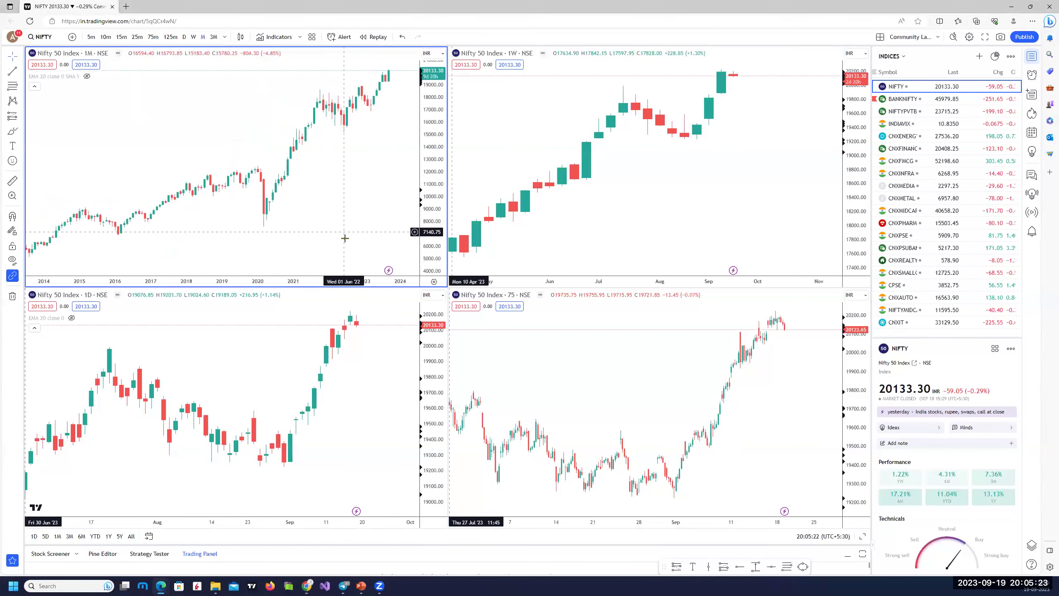
# Step: Maximize the monthly chart and draw a March 2023 price-range box from about 17826 to 16804
pyautogui.click(862, 536)
pyautogui.scroll(-3, 513, 265)
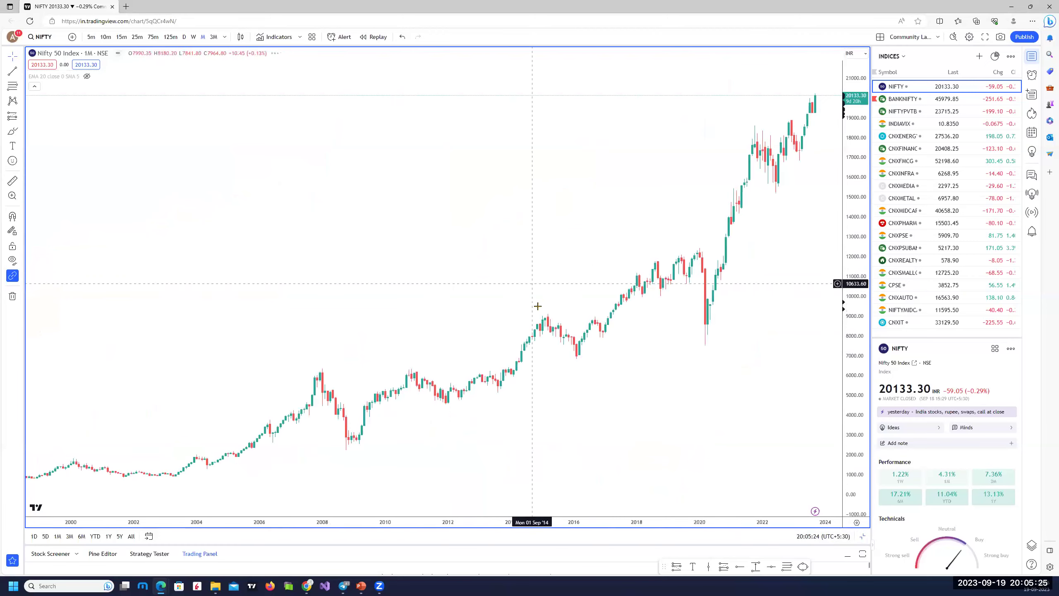
pyautogui.scroll(5, 719, 329)
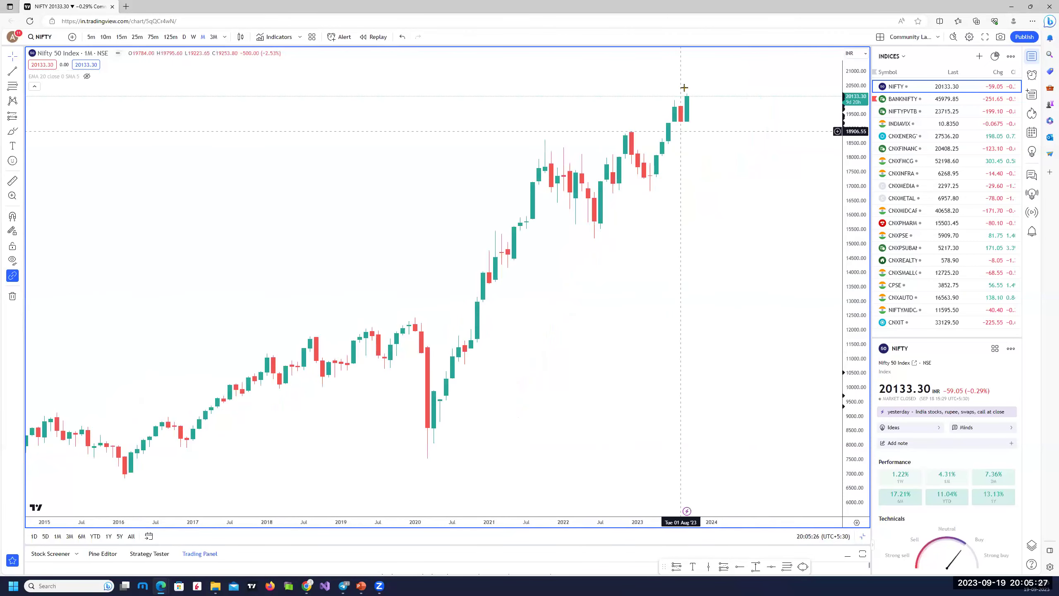
pyautogui.click(21, 117)
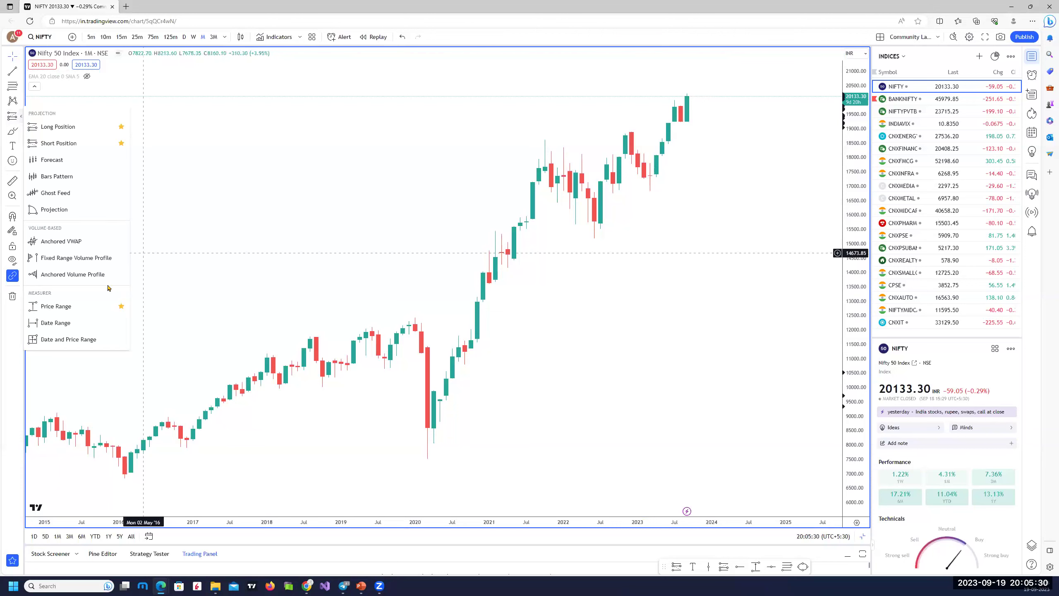
pyautogui.click(60, 307)
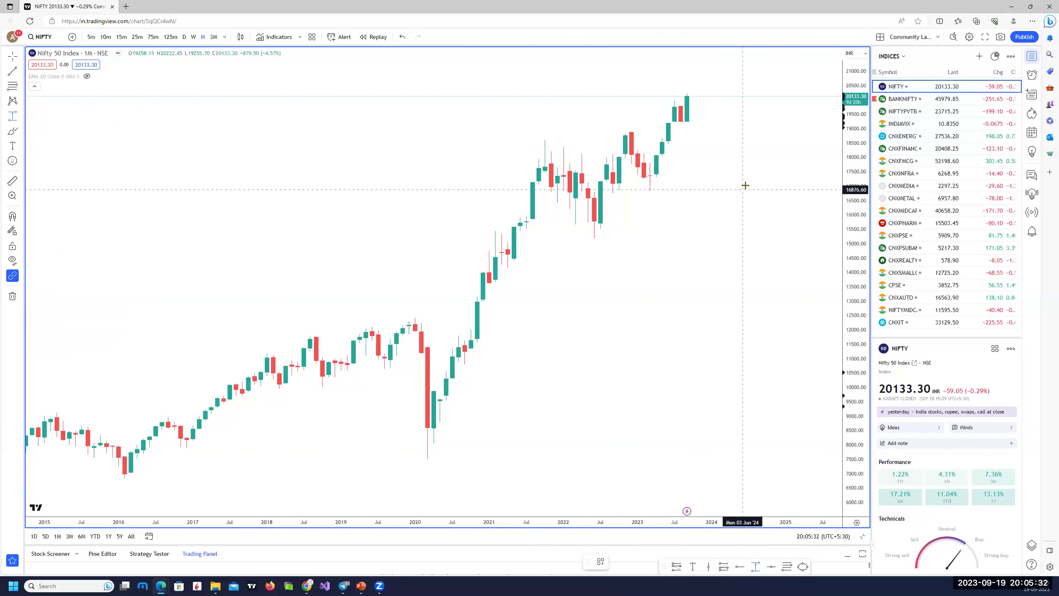
pyautogui.click(650, 162)
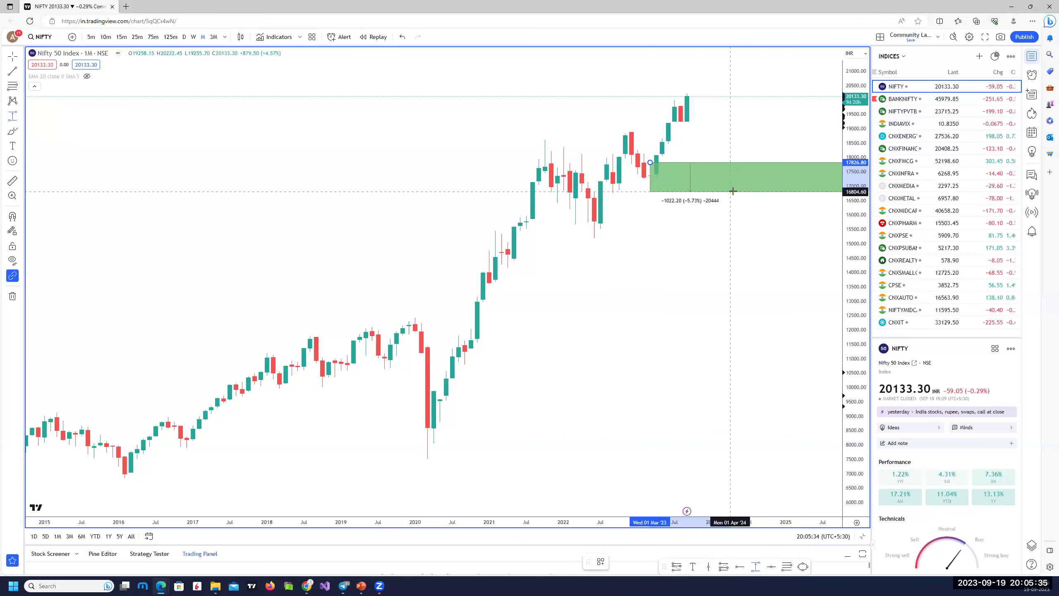
pyautogui.click(730, 191)
# Step: Apply the MDZ template to the new box, making it a pale green demand zone
pyautogui.rightClick(799, 202)
pyautogui.moveTo(805, 201)
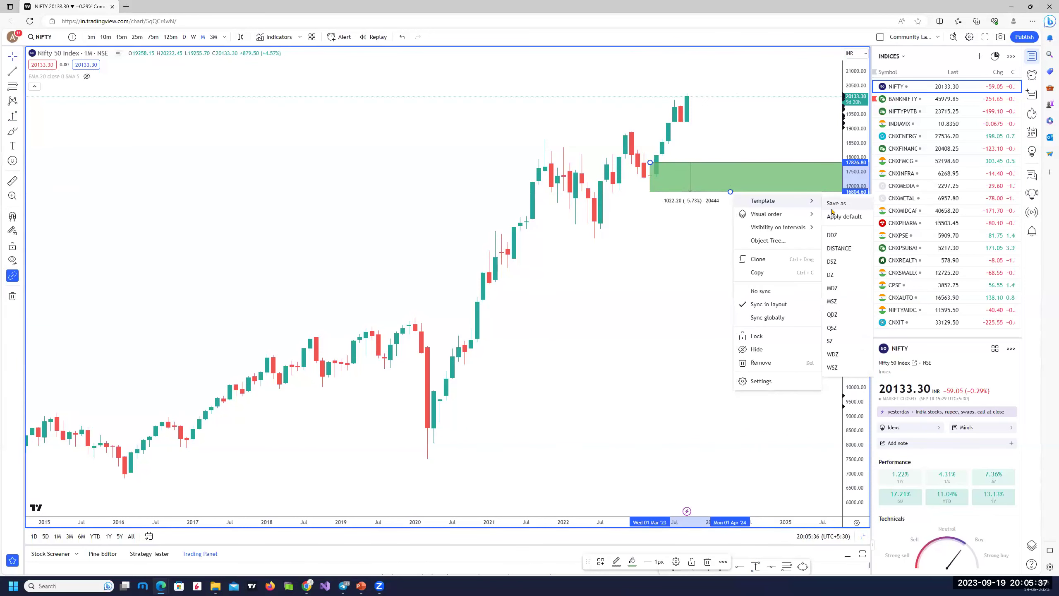
pyautogui.click(833, 288)
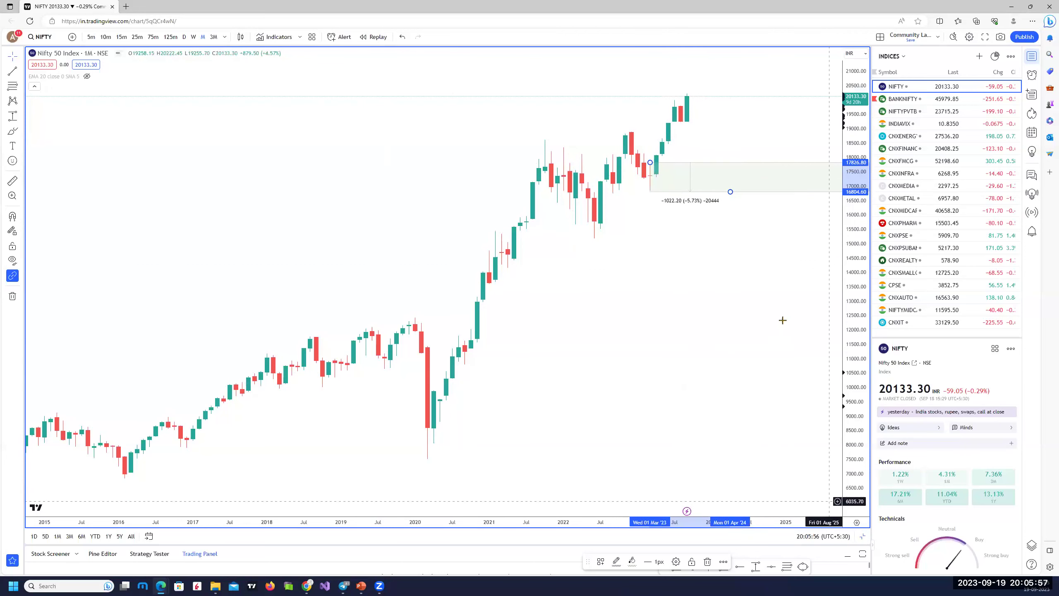
# Step: Maximize the weekly chart and draw a zone box over the August 2023 pullback
pyautogui.click(864, 537)
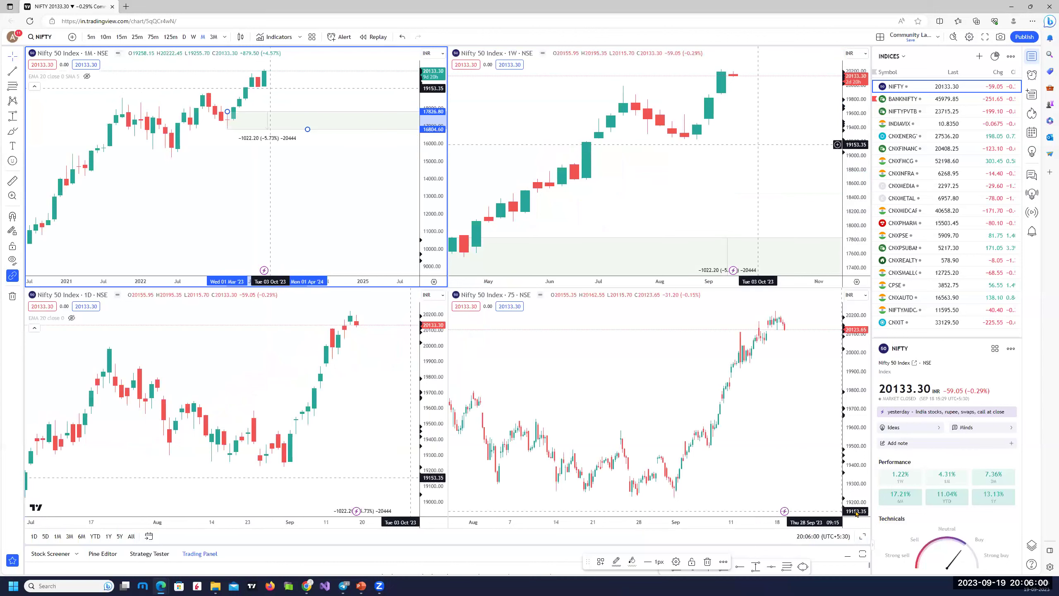
pyautogui.click(862, 536)
pyautogui.scroll(-4, 725, 167)
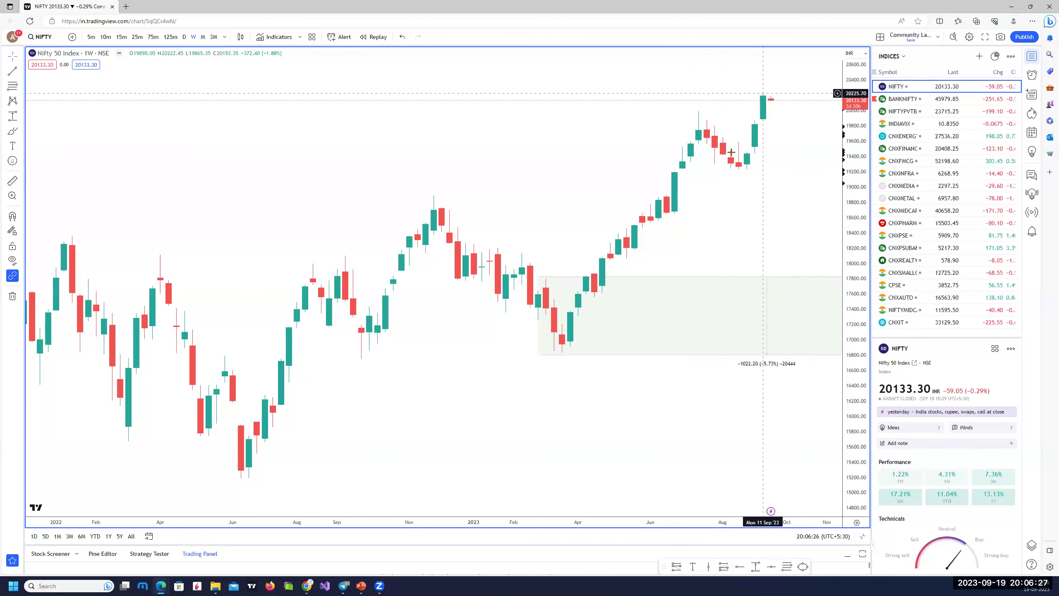
pyautogui.moveTo(698, 209); pyautogui.dragTo(672, 210)
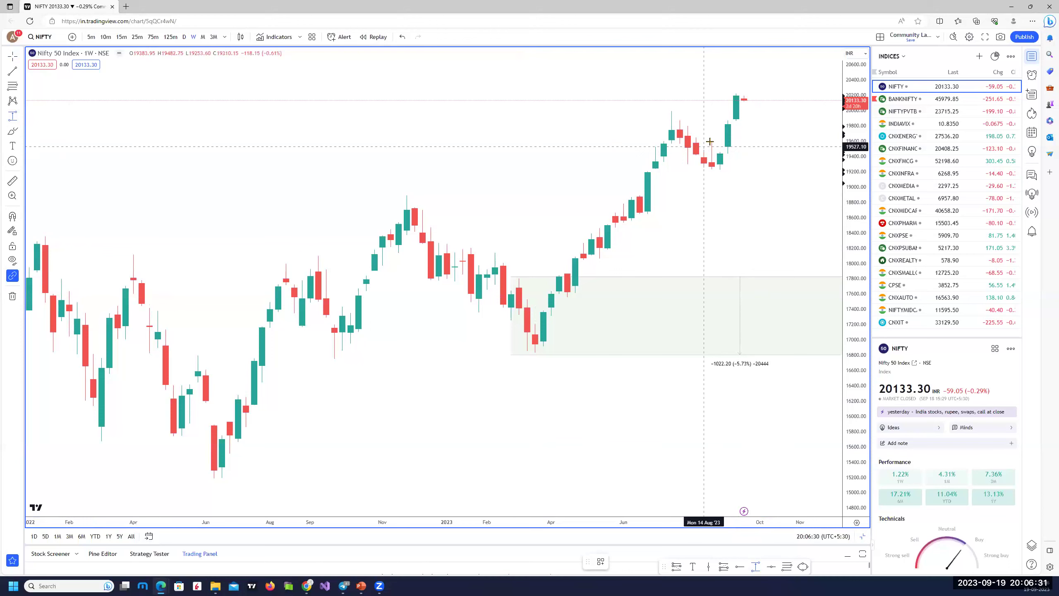
pyautogui.moveTo(711, 142); pyautogui.dragTo(766, 171)
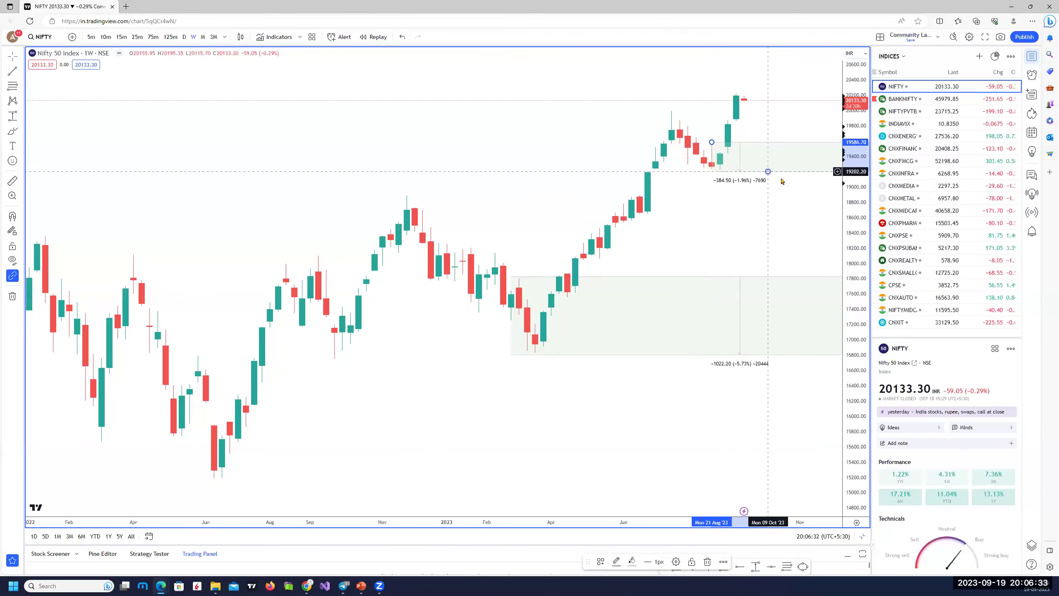
# Step: Apply the WSZ template, then undo it so the August box stays green
pyautogui.rightClick(767, 171)
pyautogui.moveTo(845, 187)
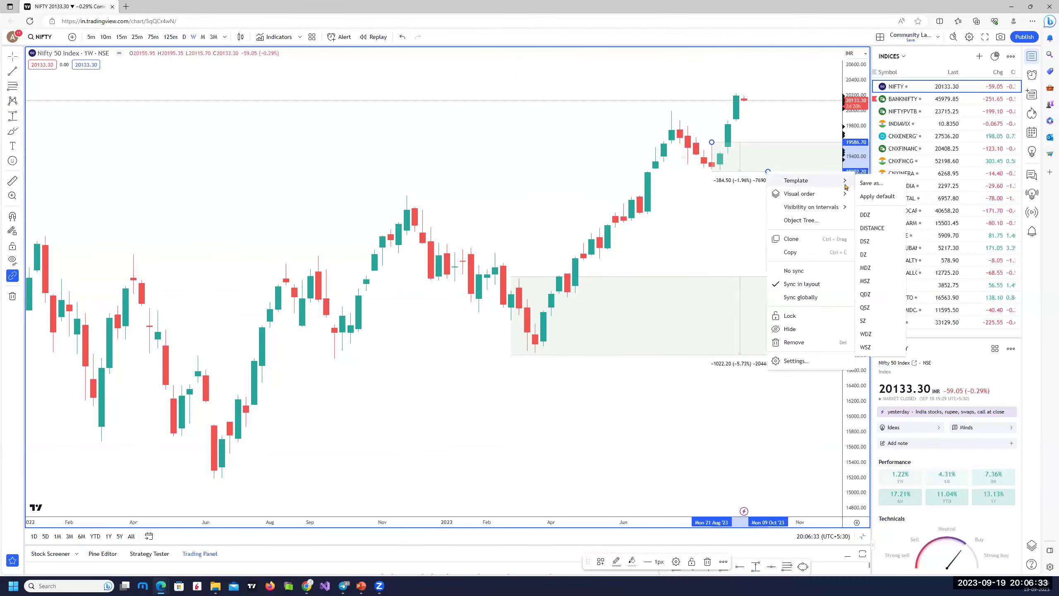
pyautogui.click(866, 347)
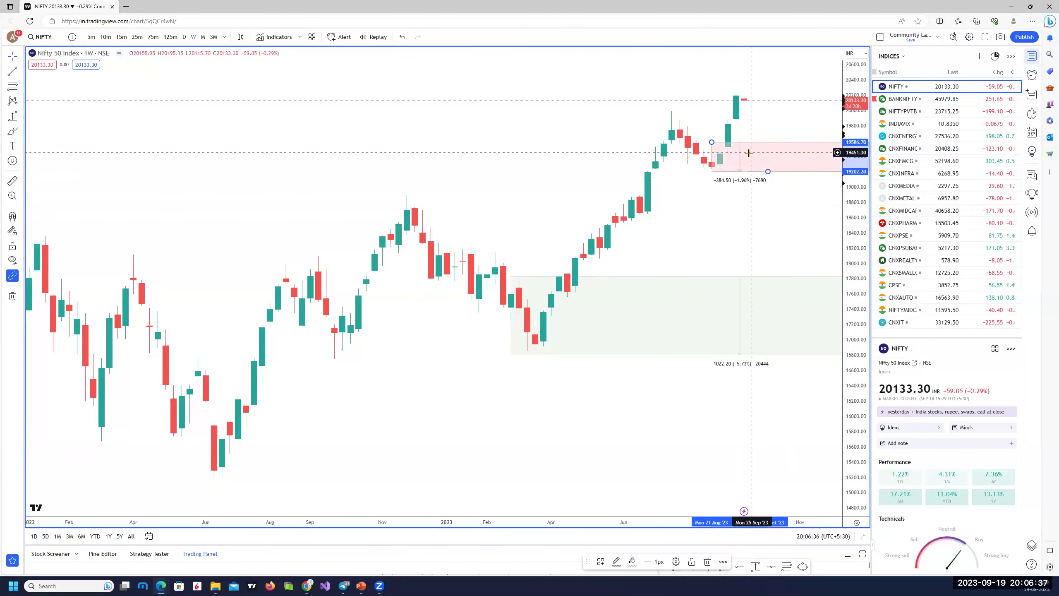
pyautogui.rightClick(783, 146)
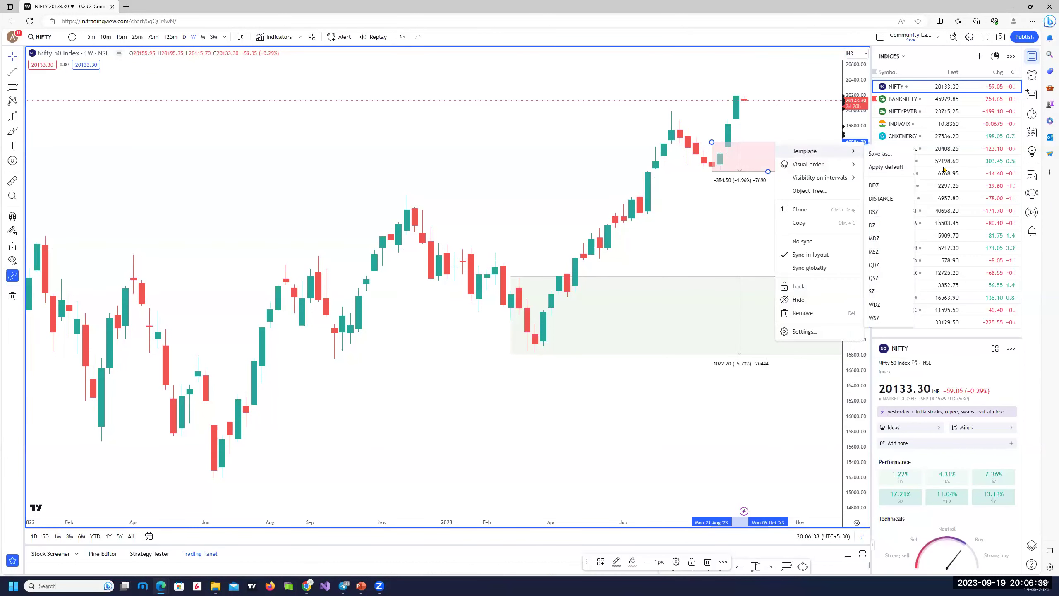
pyautogui.click(731, 105)
pyautogui.hotkey('ctrl', 'z')
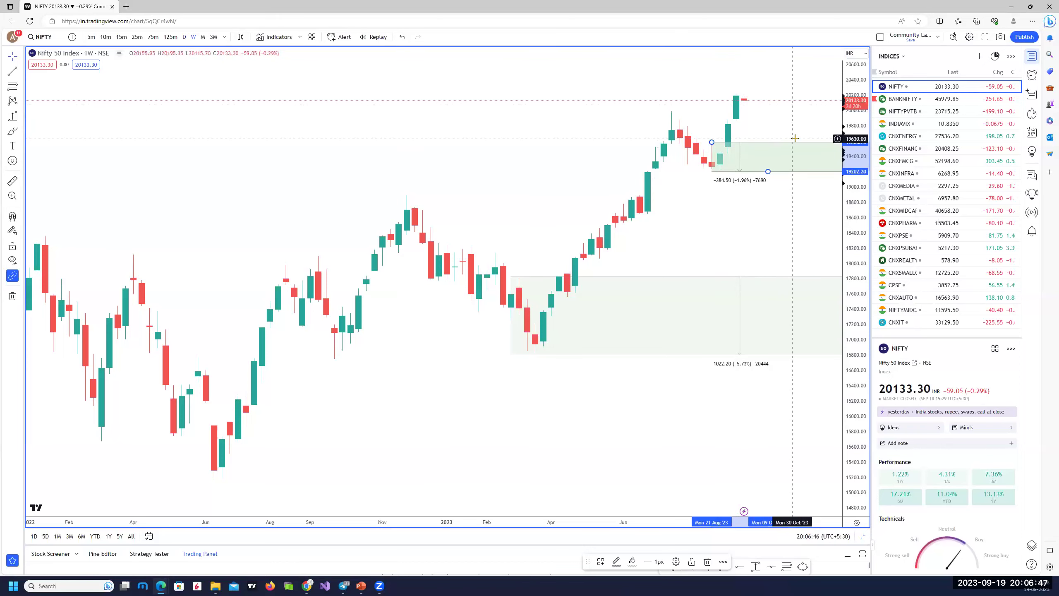
# Step: Draw a second price-range box in June 2023 from about 18856 to 18406
pyautogui.scroll(-2, 543, 301)
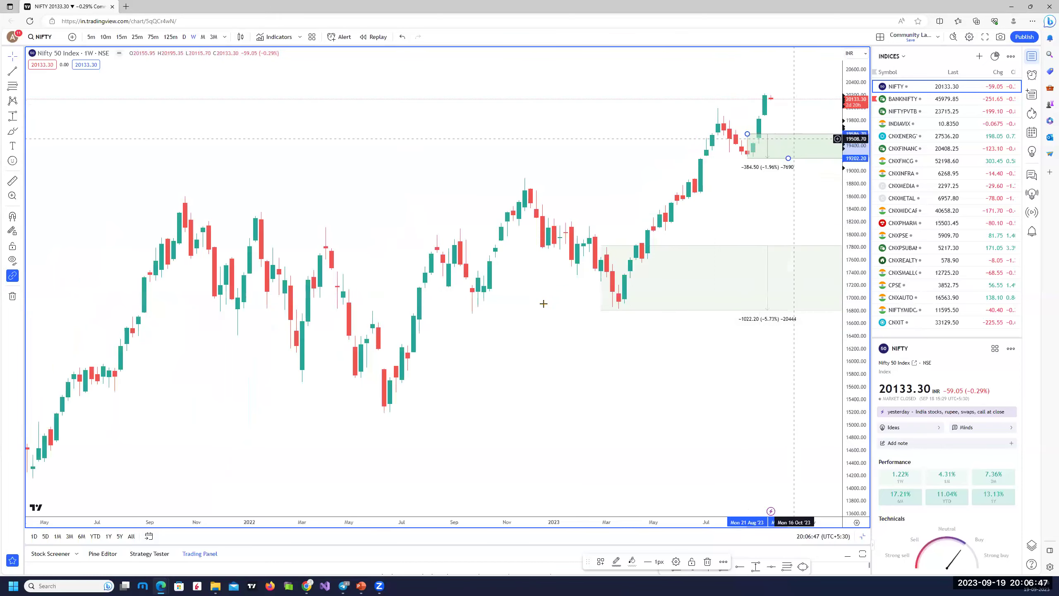
pyautogui.click(17, 121)
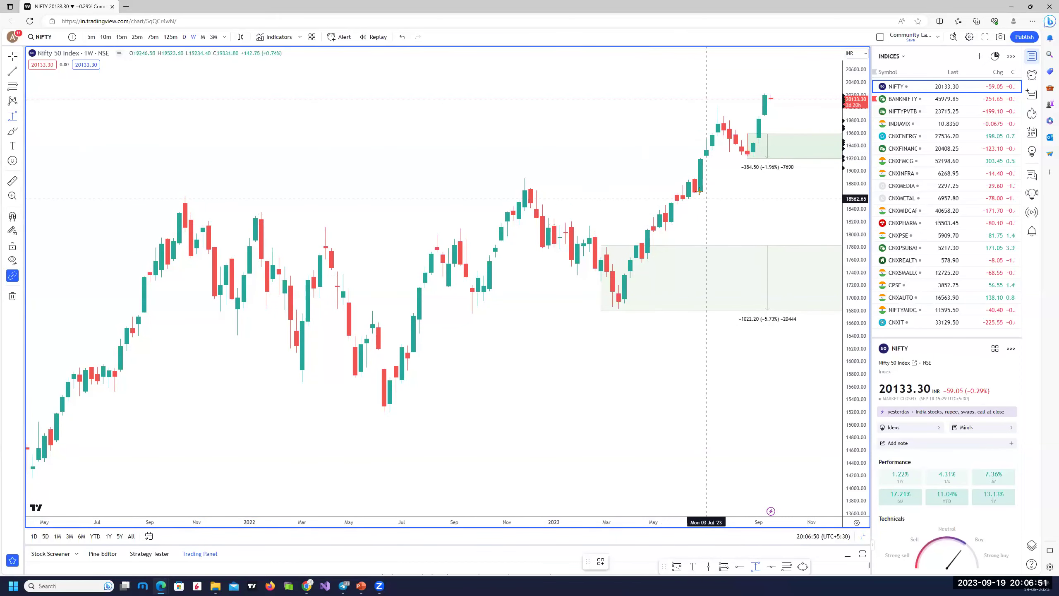
pyautogui.click(682, 181)
pyautogui.click(718, 208)
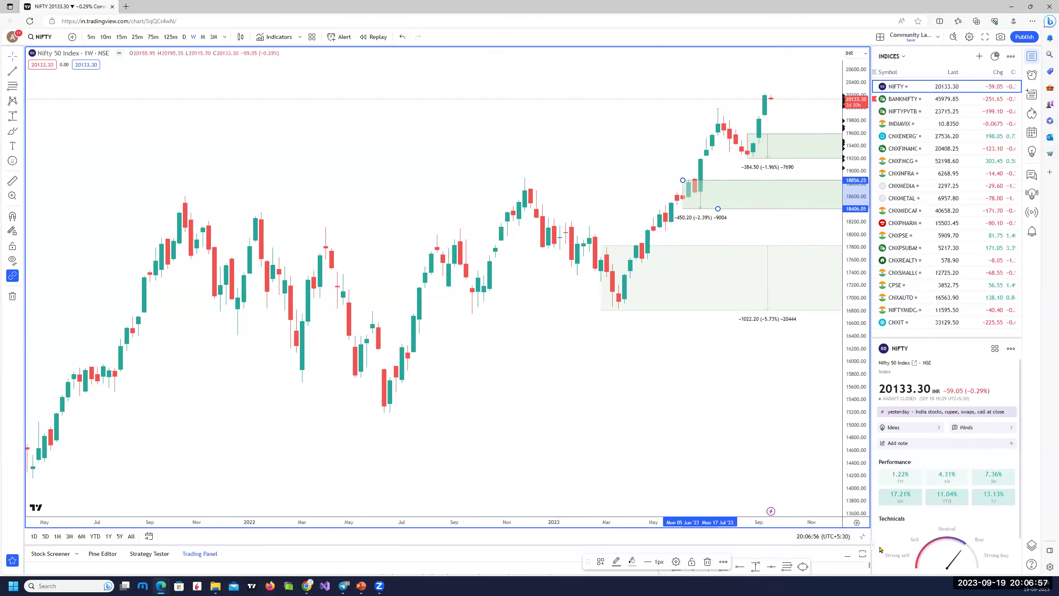
# Step: Maximize the daily chart and draw a 4 September 2023 box from about 19624 to 19422
pyautogui.click(862, 537)
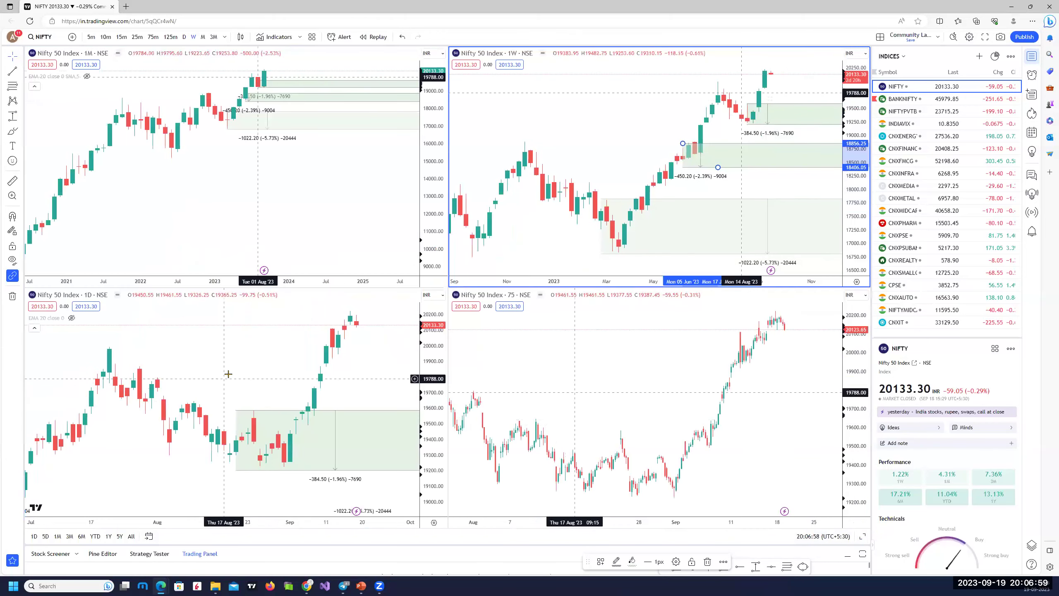
pyautogui.click(862, 536)
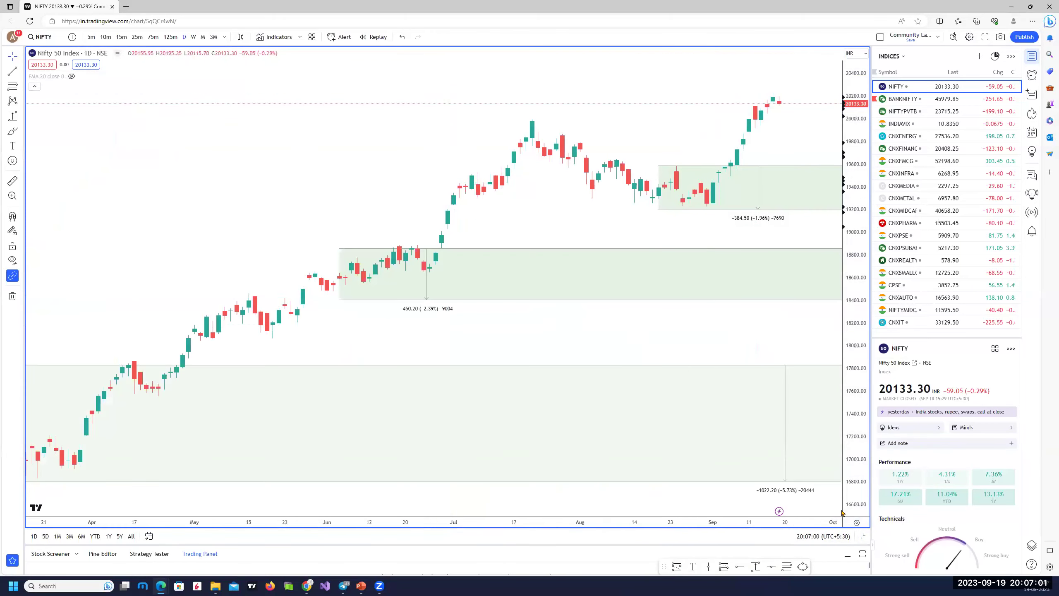
pyautogui.scroll(4, 645, 324)
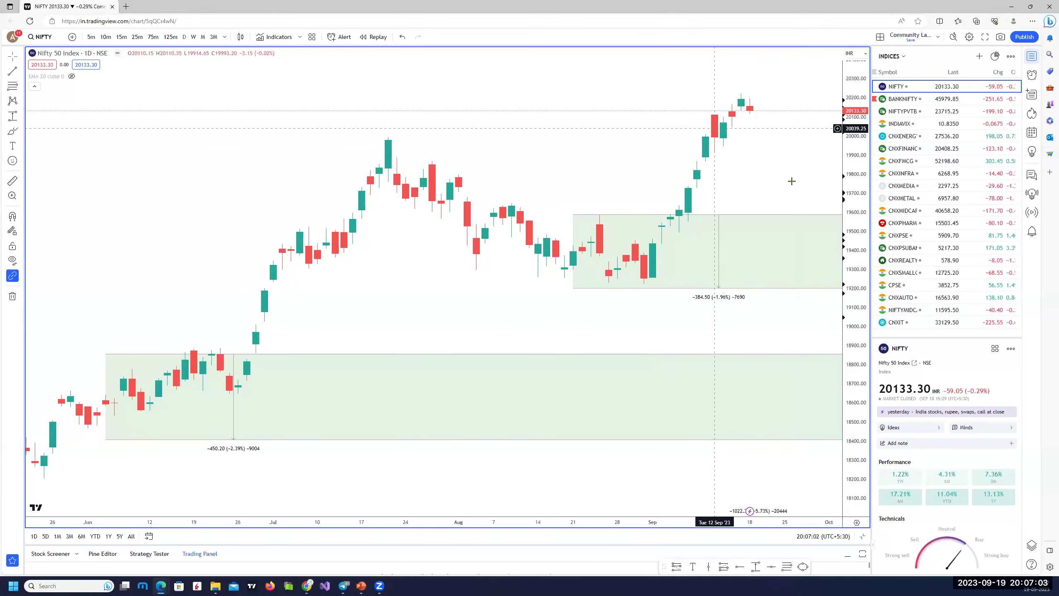
pyautogui.moveTo(741, 118); pyautogui.dragTo(706, 117)
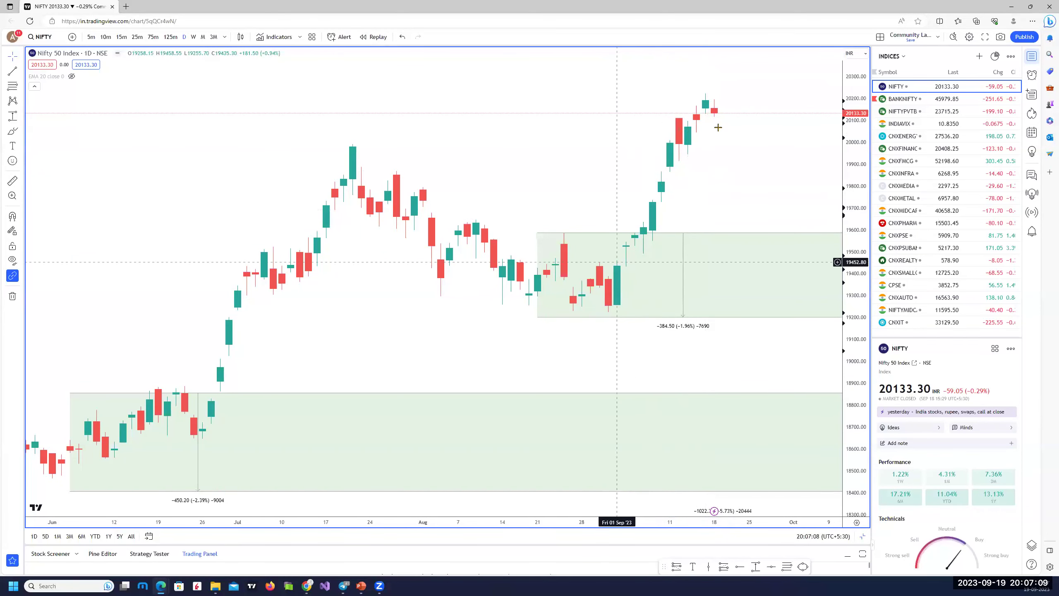
pyautogui.click(634, 224)
pyautogui.click(626, 268)
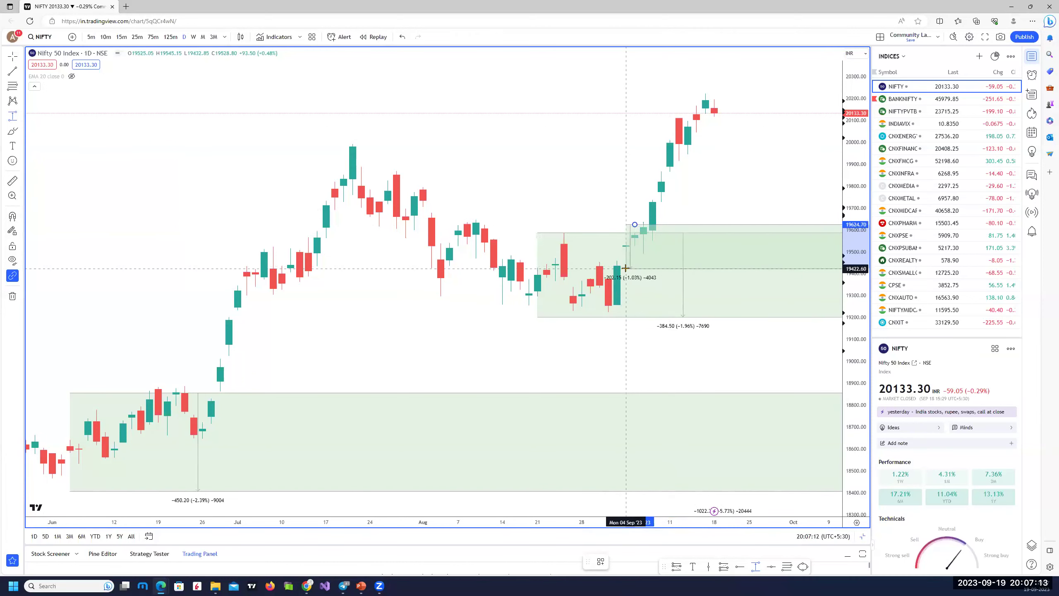
# Step: Apply the DDZ template to the box, zoom to check it, and restore four charts
pyautogui.rightClick(627, 269)
pyautogui.moveTo(682, 277)
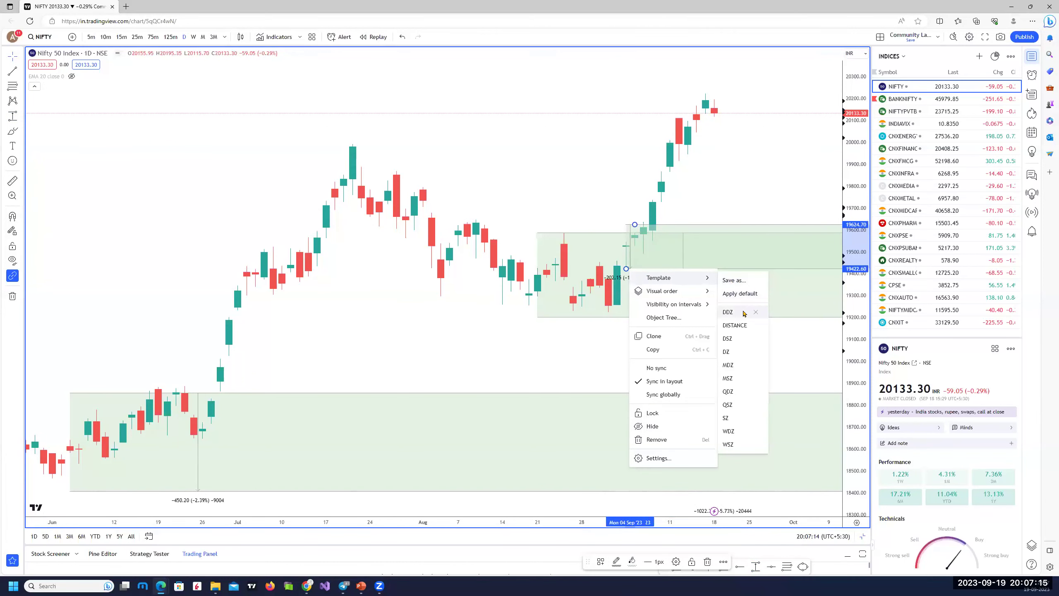
pyautogui.click(733, 316)
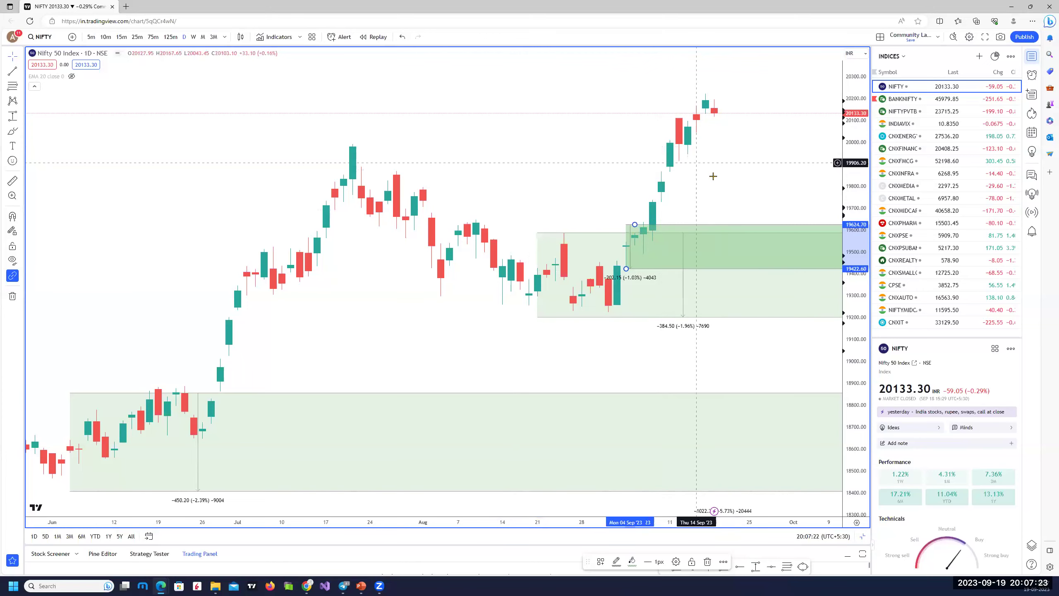
pyautogui.scroll(2, 704, 166)
pyautogui.scroll(1, 691, 139)
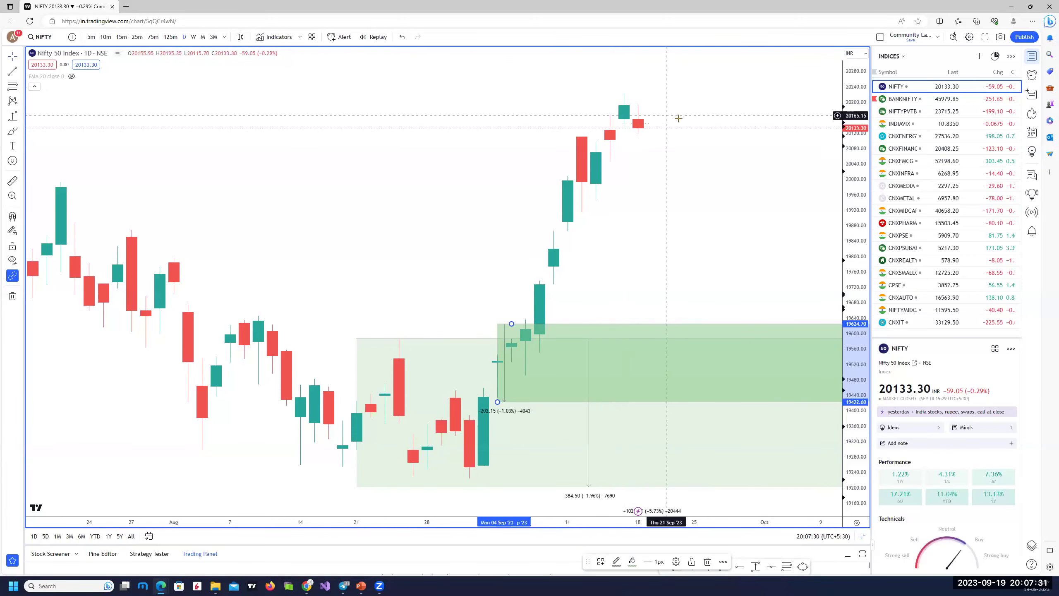
pyautogui.scroll(-1, 711, 128)
pyautogui.scroll(-1, 711, 129)
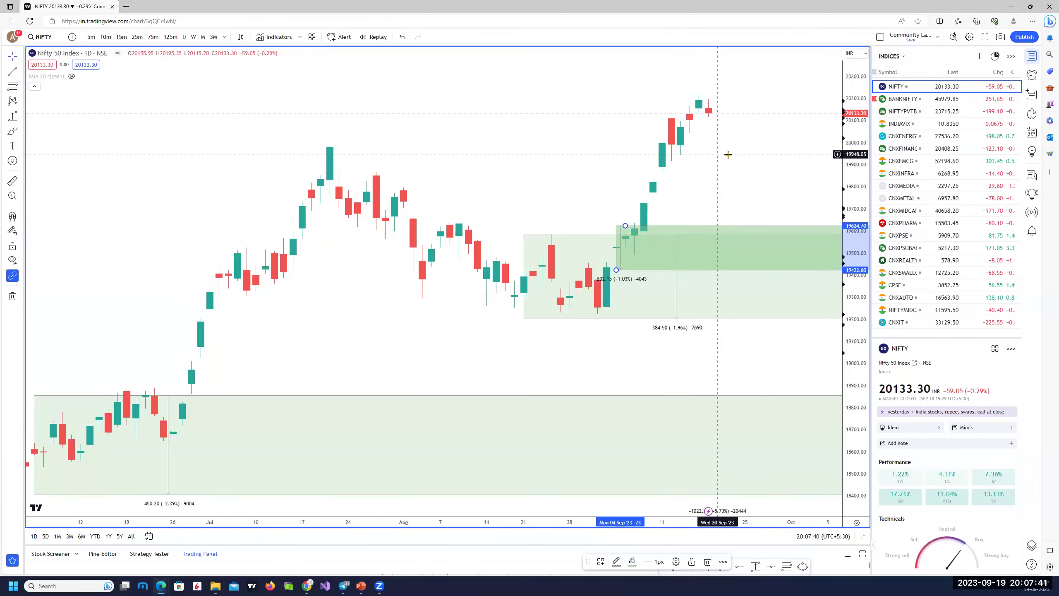
pyautogui.click(862, 536)
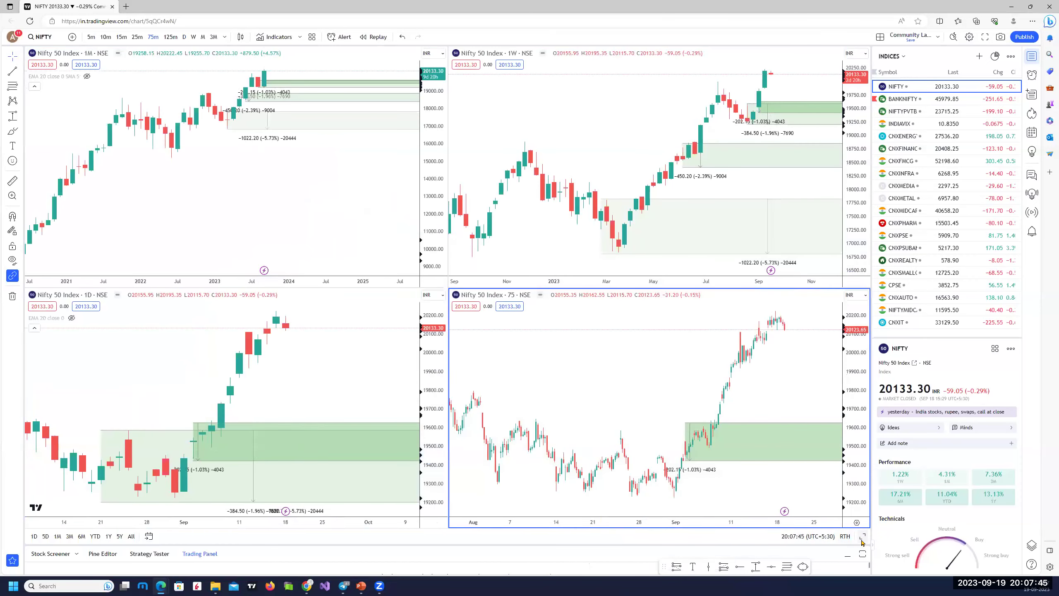
# Step: Maximize the 75-minute chart and add a green DZ-template zone beside the 14 September candles
pyautogui.click(862, 536)
pyautogui.scroll(3, 563, 348)
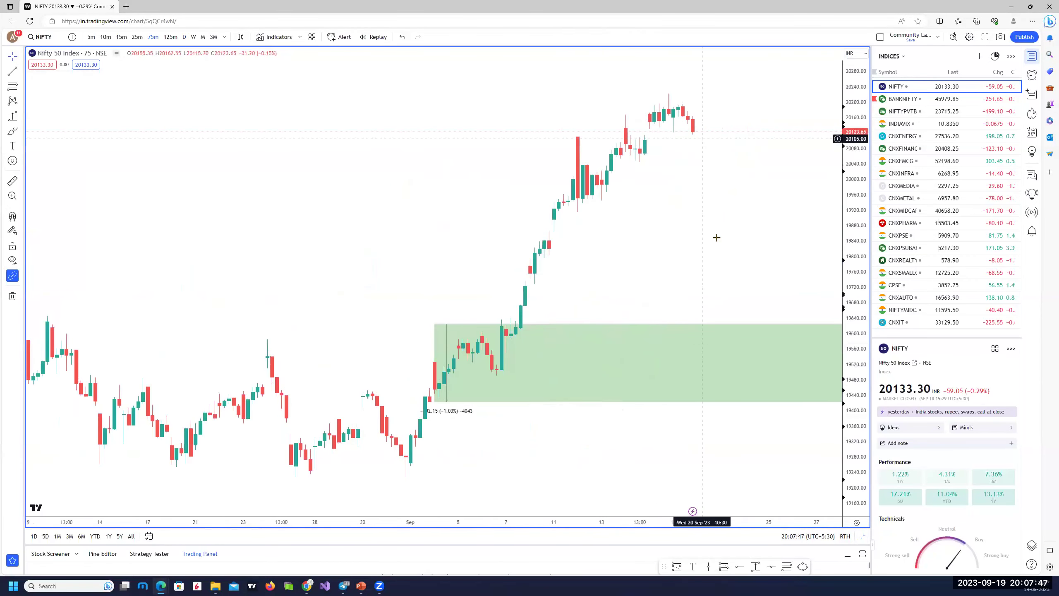
pyautogui.scroll(2, 717, 237)
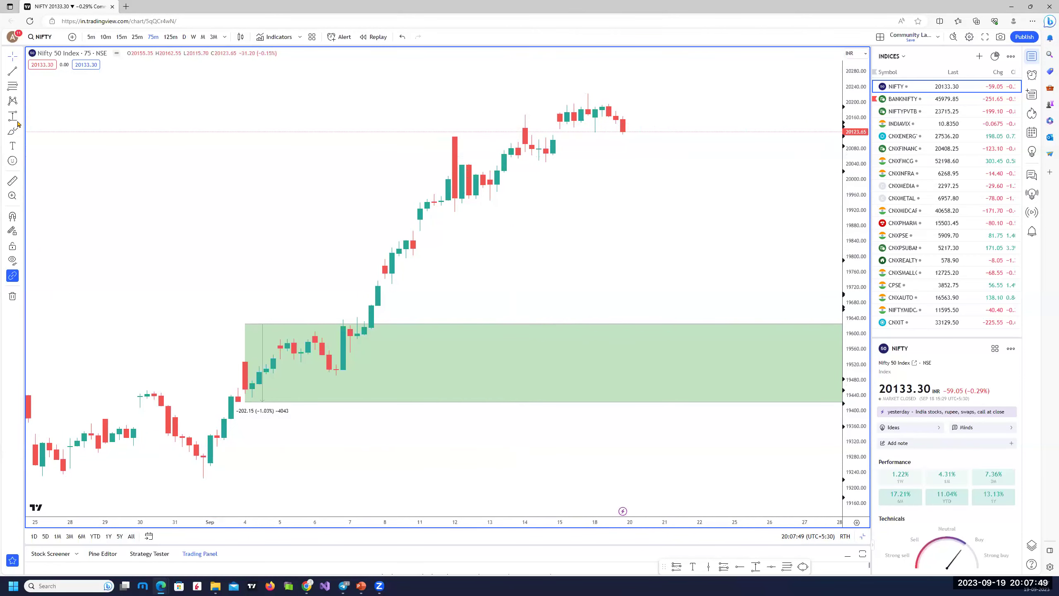
pyautogui.click(12, 117)
pyautogui.click(511, 145)
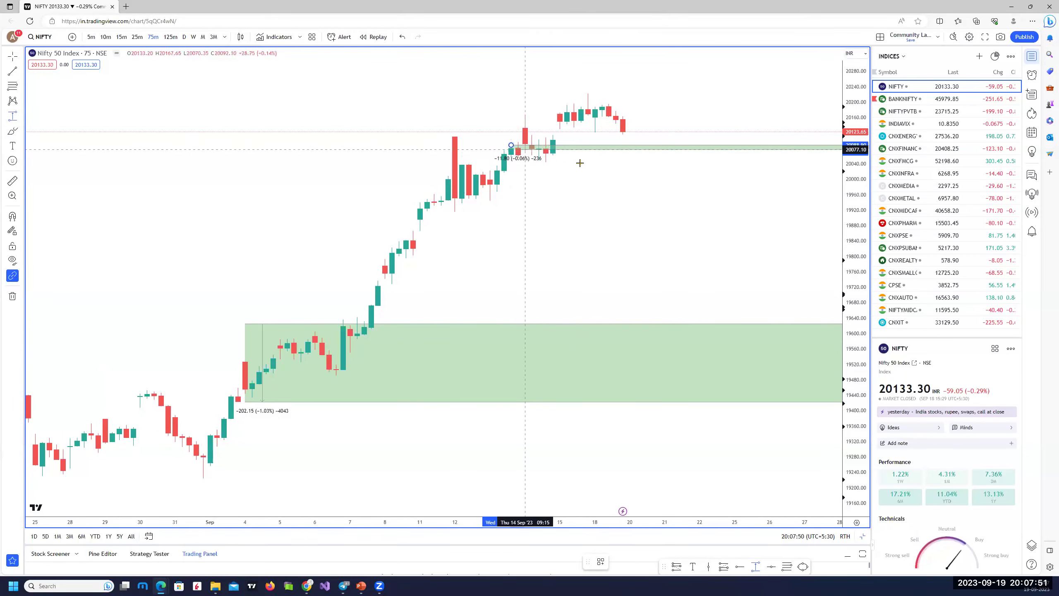
pyautogui.click(588, 162)
pyautogui.rightClick(588, 164)
pyautogui.moveTo(642, 176)
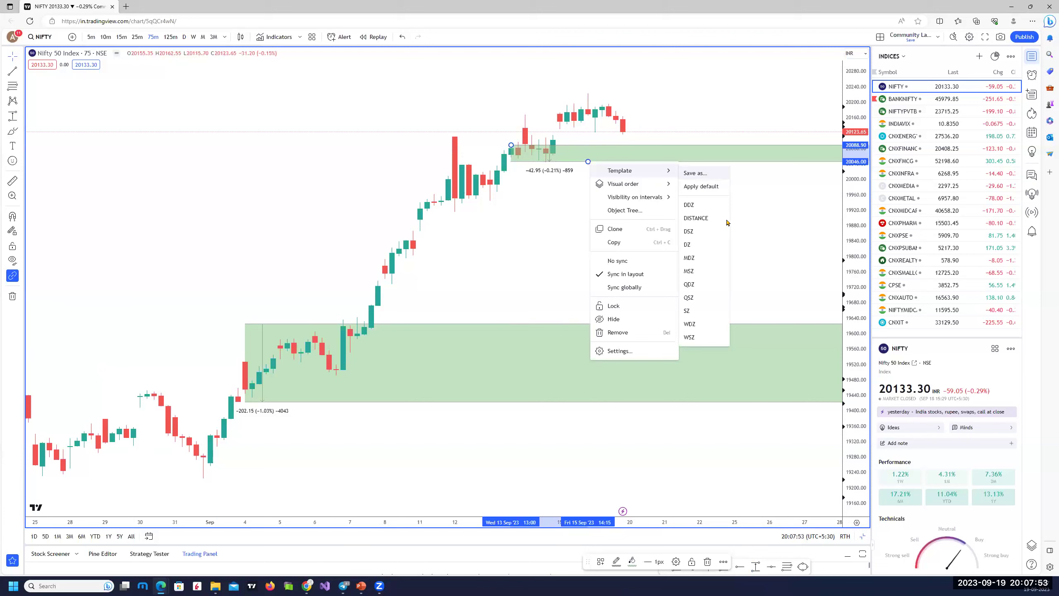
pyautogui.click(701, 245)
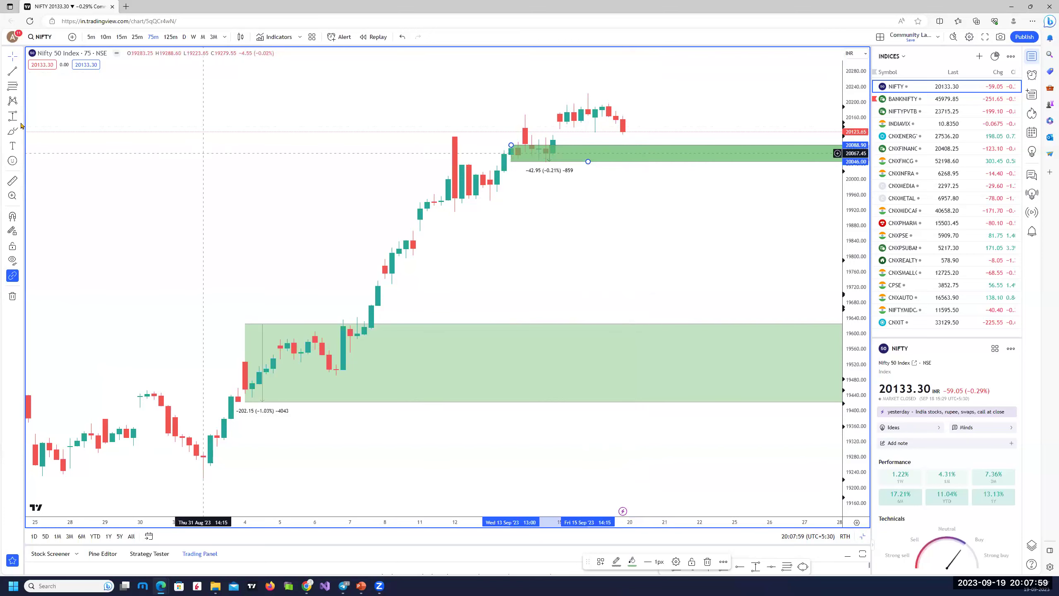
# Step: Draw a box up to the recent swing high, apply the SZ template, and restore four charts
pyautogui.click(615, 122)
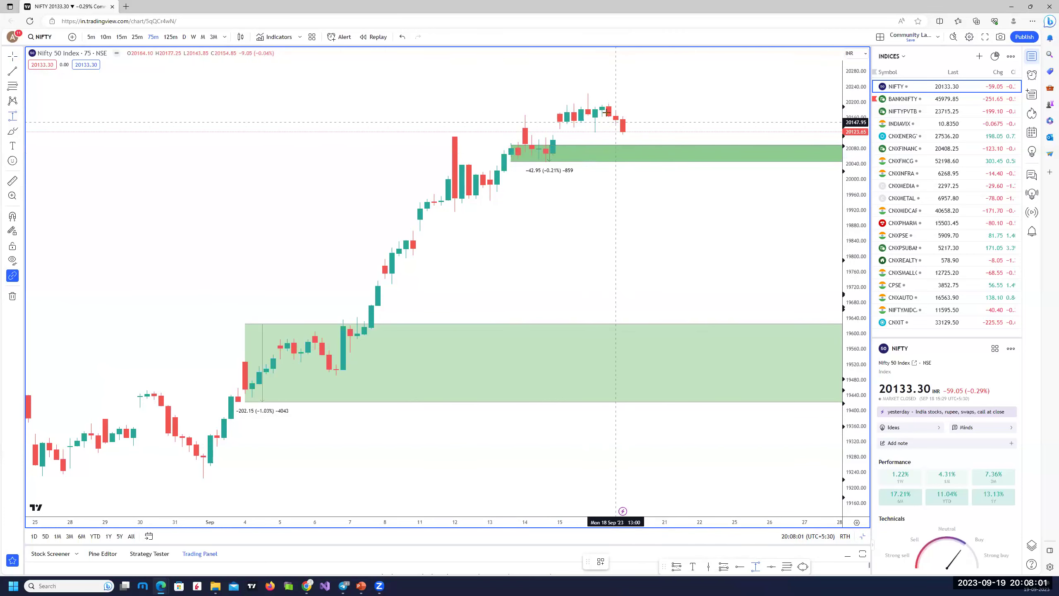
pyautogui.click(589, 95)
pyautogui.rightClick(589, 96)
pyautogui.moveTo(654, 106)
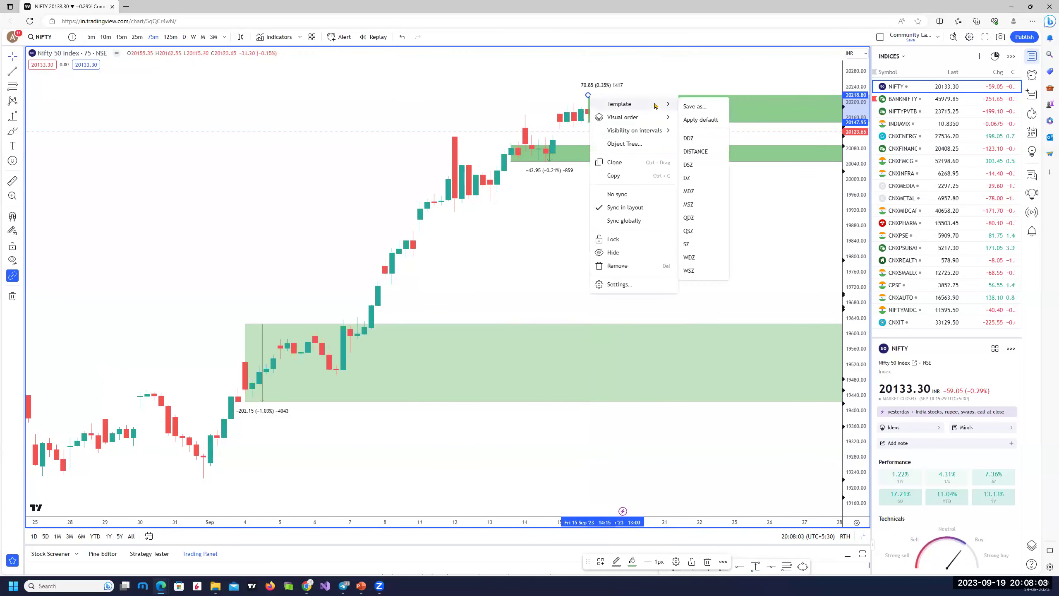
pyautogui.click(692, 244)
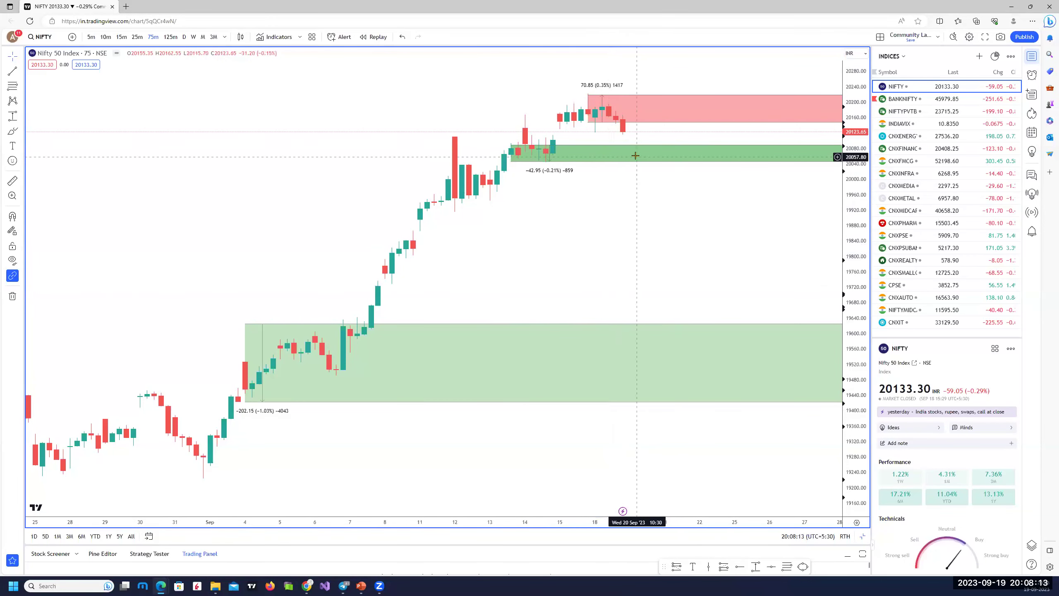
pyautogui.scroll(-3, 581, 202)
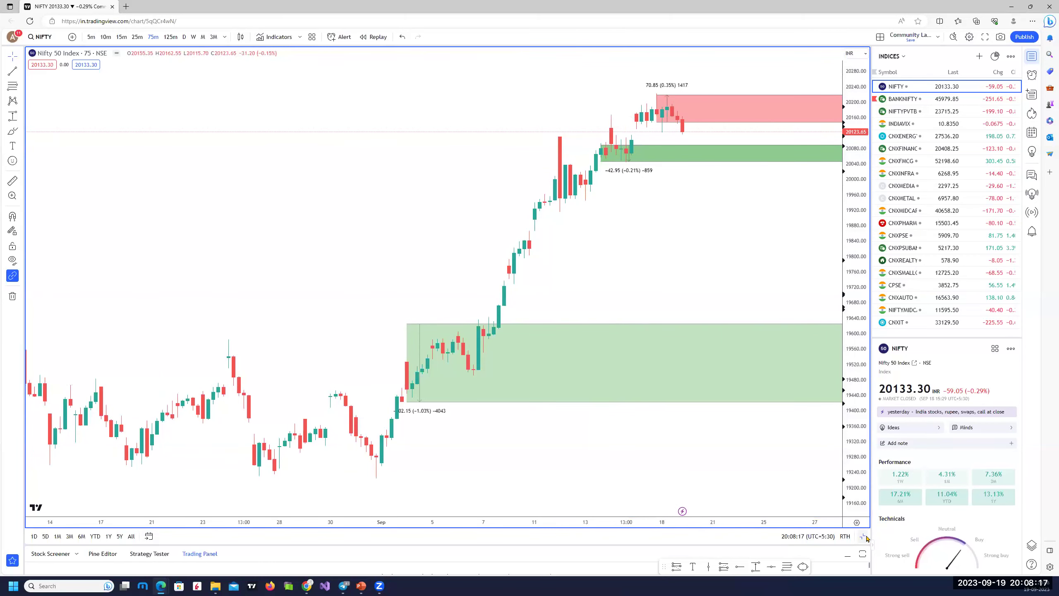
pyautogui.click(862, 536)
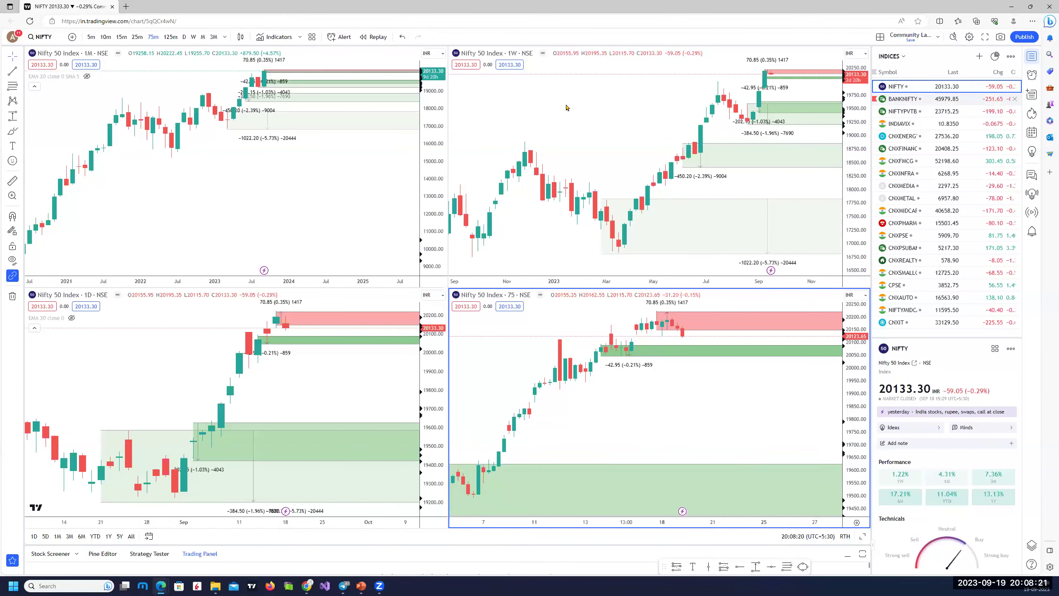
# Step: Switch the charts to Bank Nifty and maximize the monthly chart
pyautogui.click(903, 99)
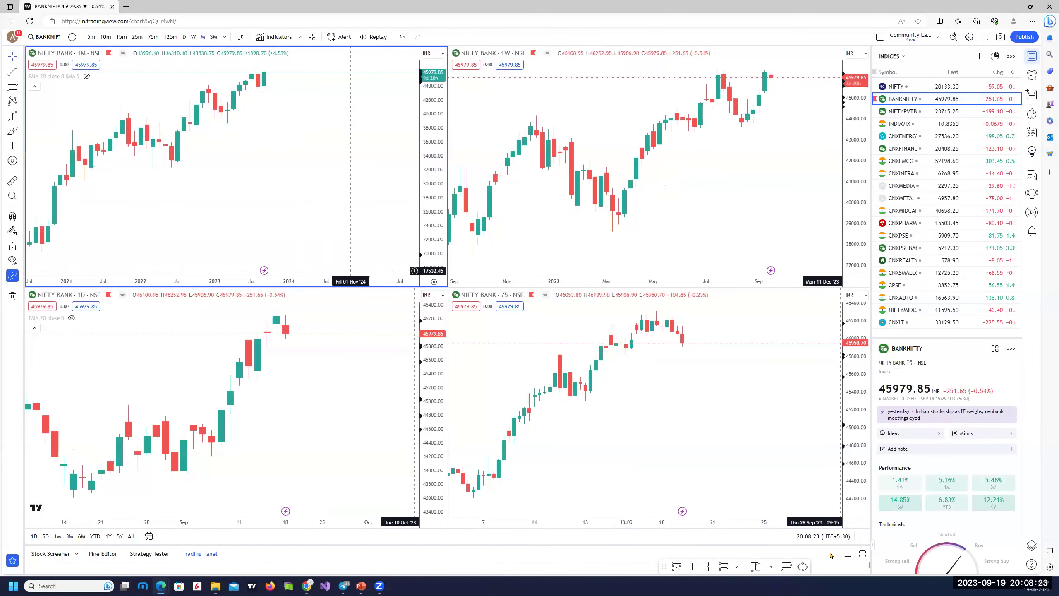
pyautogui.click(865, 537)
pyautogui.scroll(5, 690, 392)
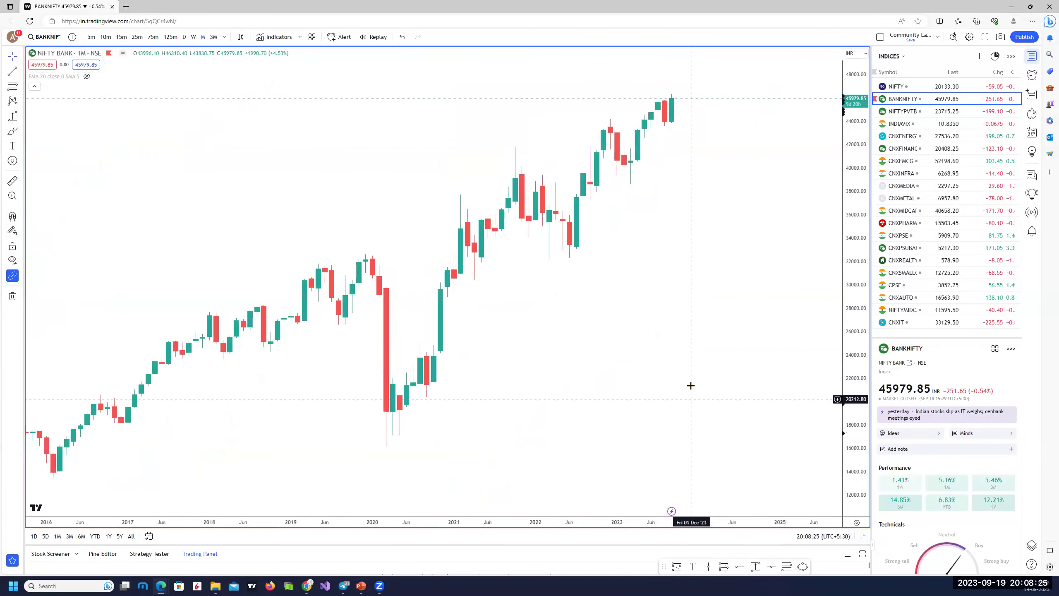
pyautogui.scroll(2, 673, 101)
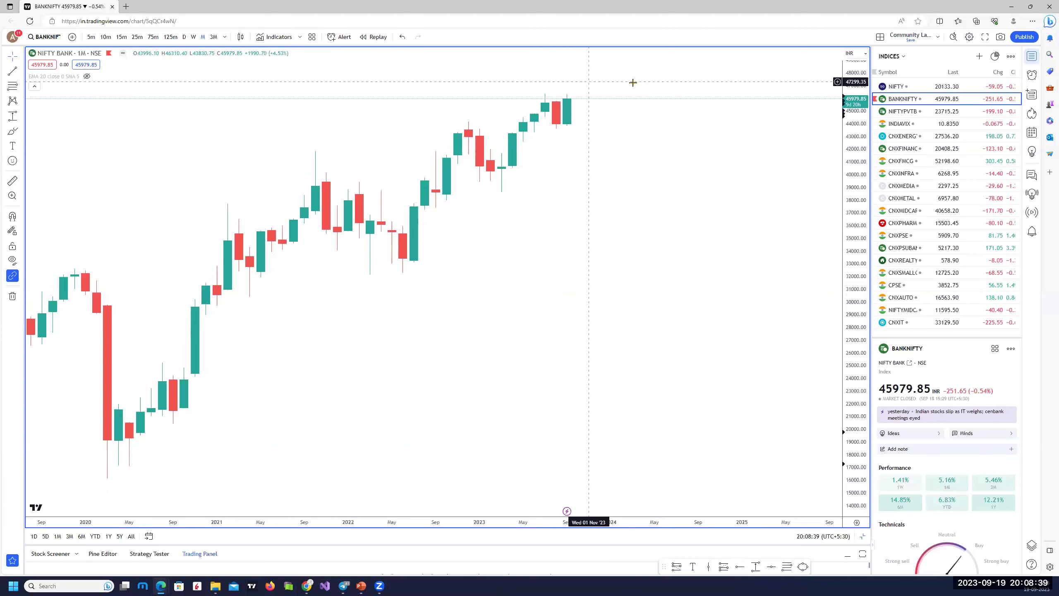
# Step: Draw an early-2023 box down to about 38716, apply MDZ, and restore four charts
pyautogui.click(9, 119)
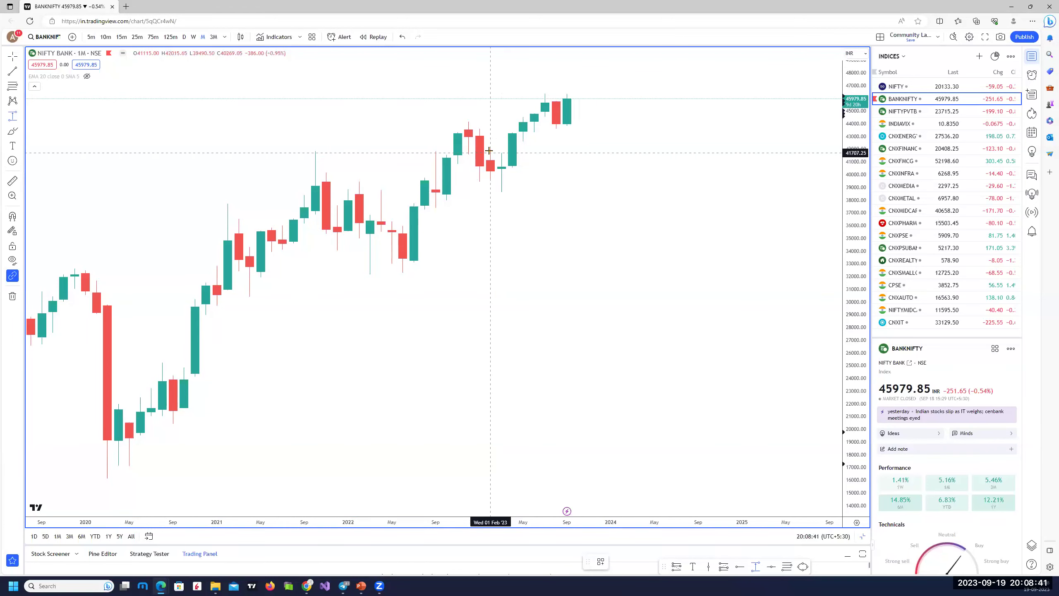
pyautogui.click(491, 149)
pyautogui.click(589, 191)
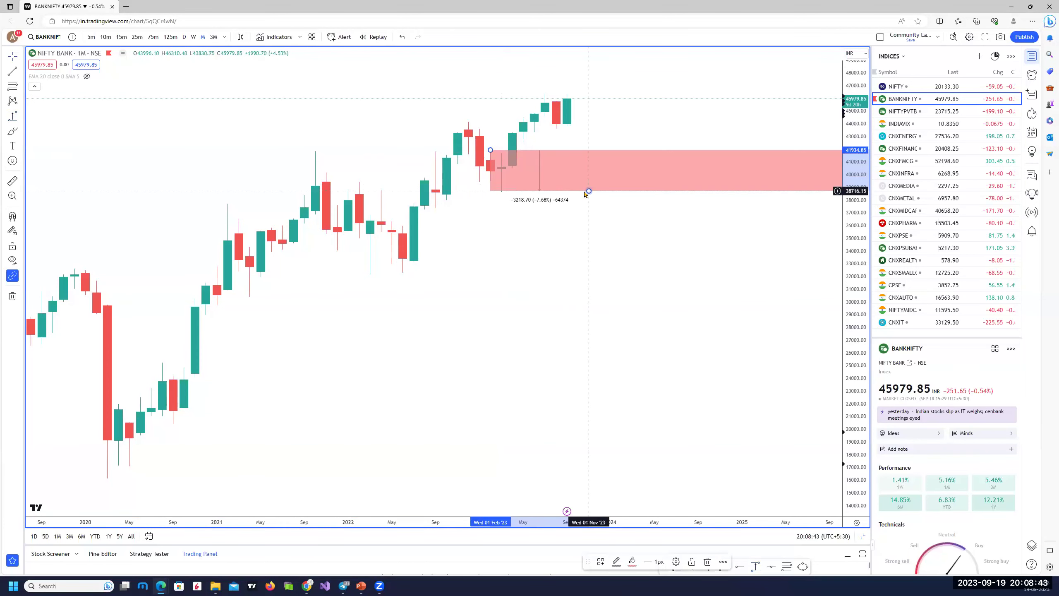
pyautogui.rightClick(588, 191)
pyautogui.moveTo(653, 202)
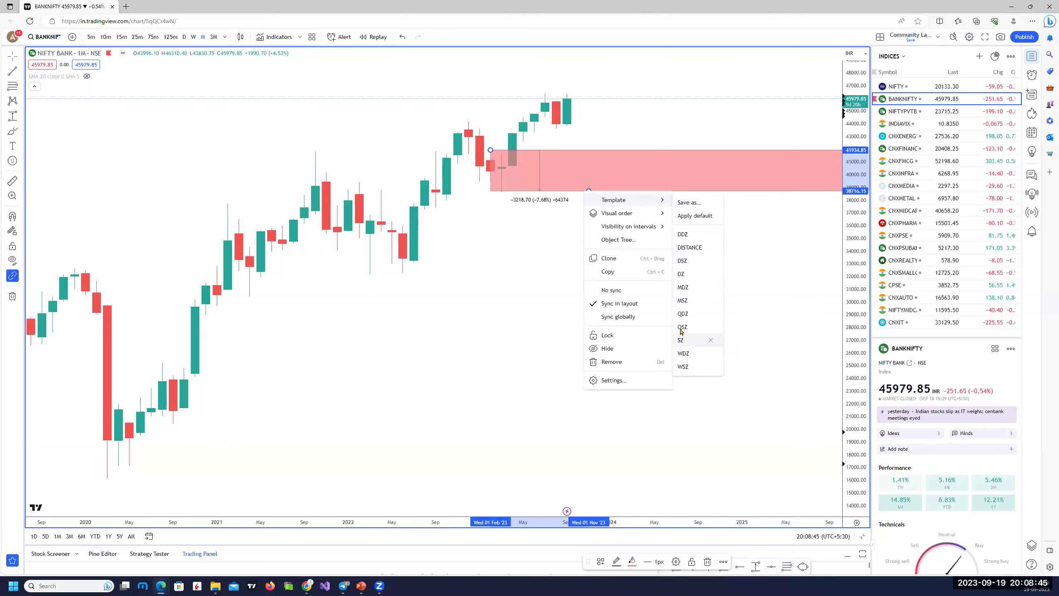
pyautogui.click(684, 287)
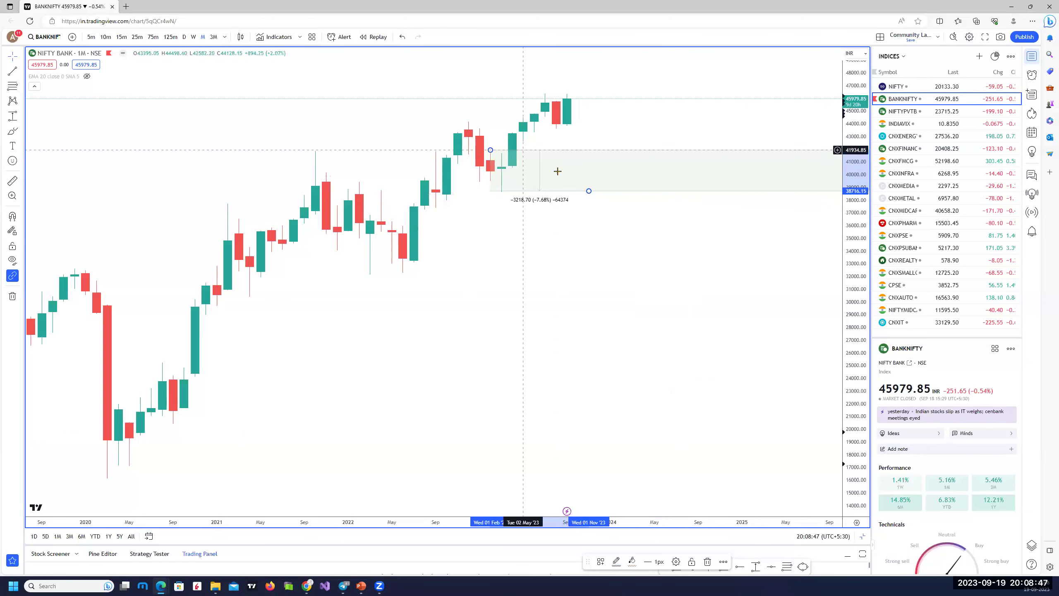
pyautogui.scroll(-5, 577, 160)
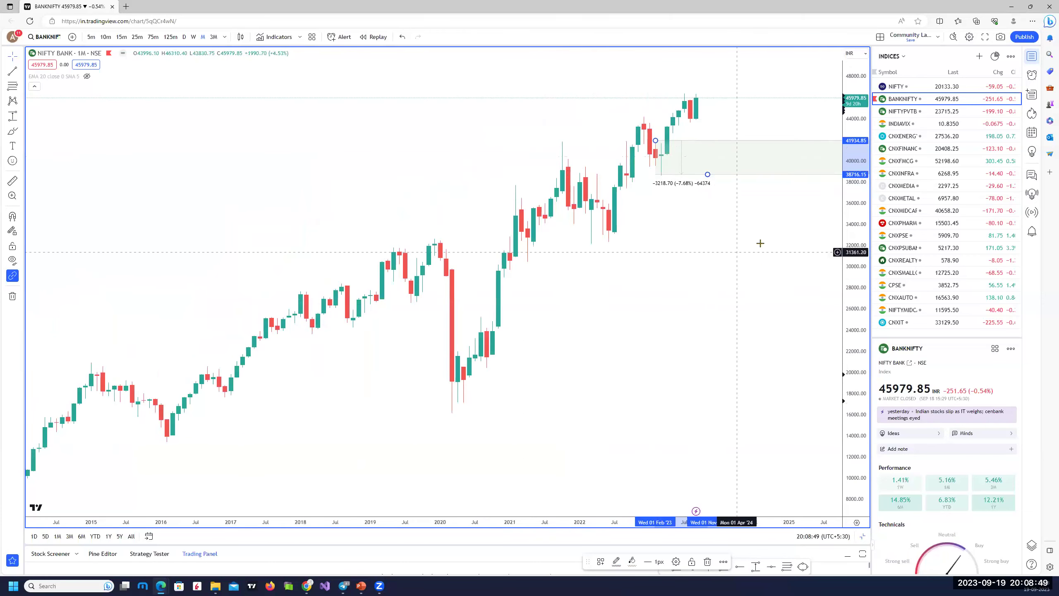
pyautogui.click(863, 536)
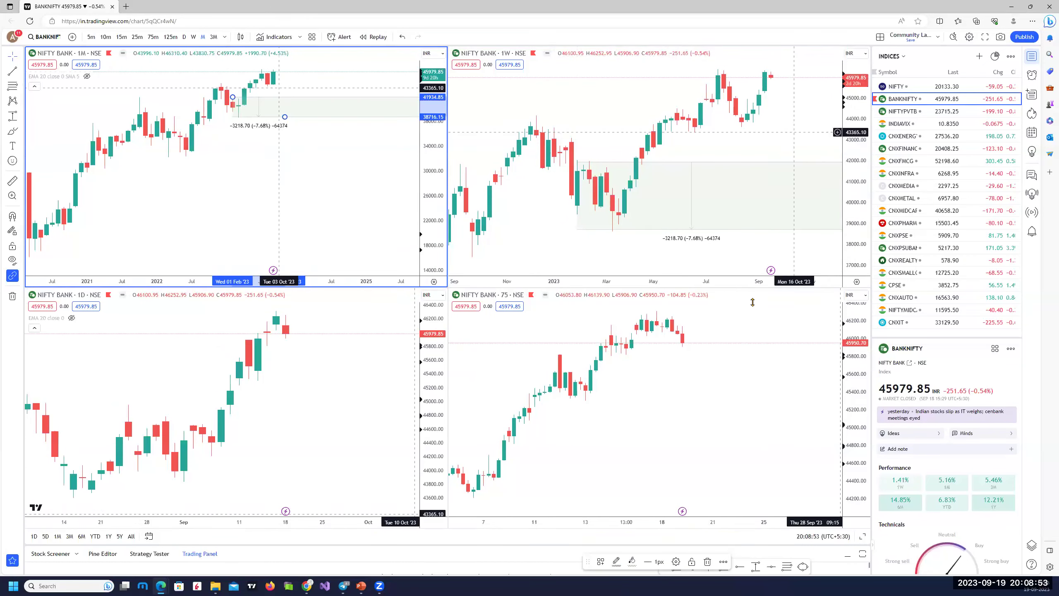
# Step: Maximize the weekly chart and draw an August 2023 zone box with the WDZ template
pyautogui.click(863, 536)
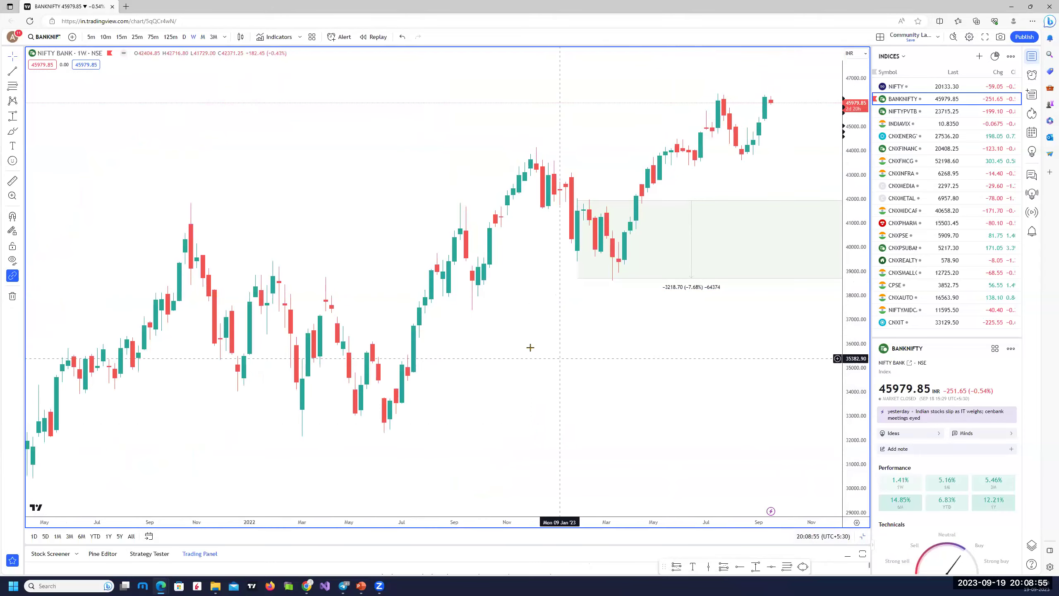
pyautogui.scroll(5, 543, 307)
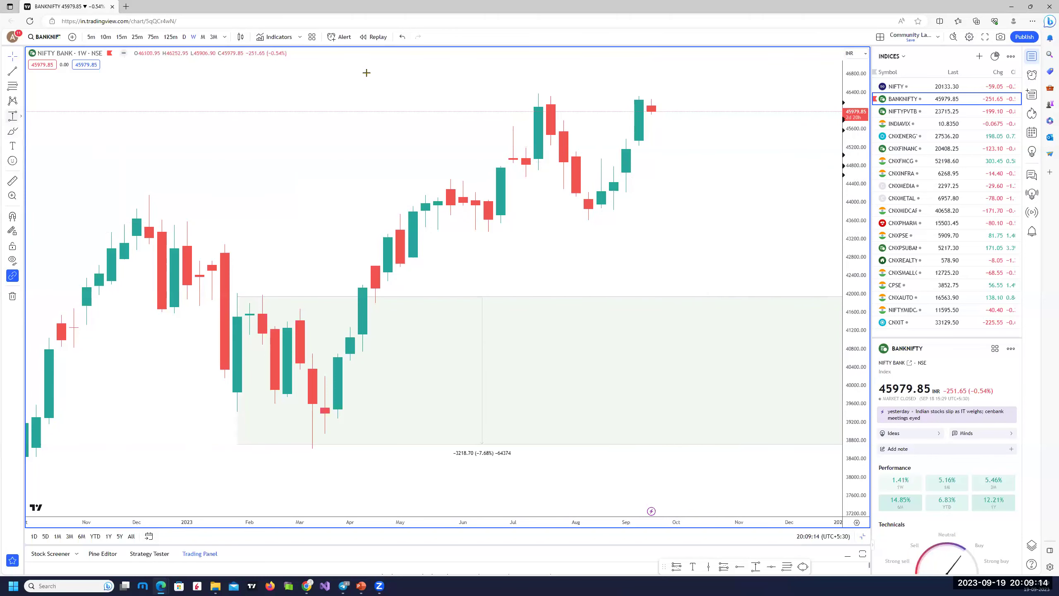
pyautogui.click(613, 170)
pyautogui.click(589, 215)
pyautogui.rightClick(588, 216)
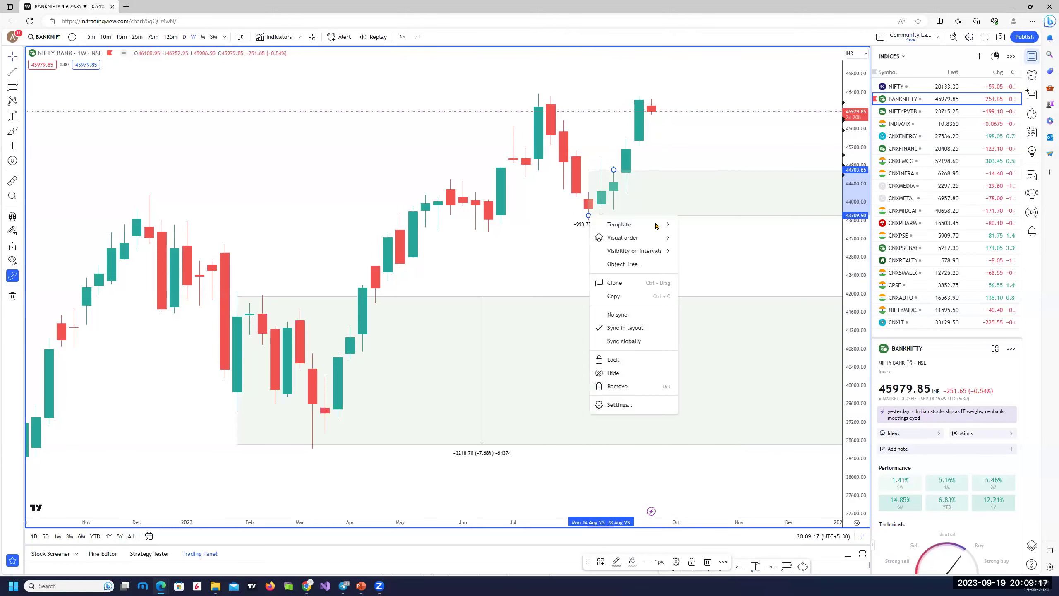
pyautogui.moveTo(634, 225)
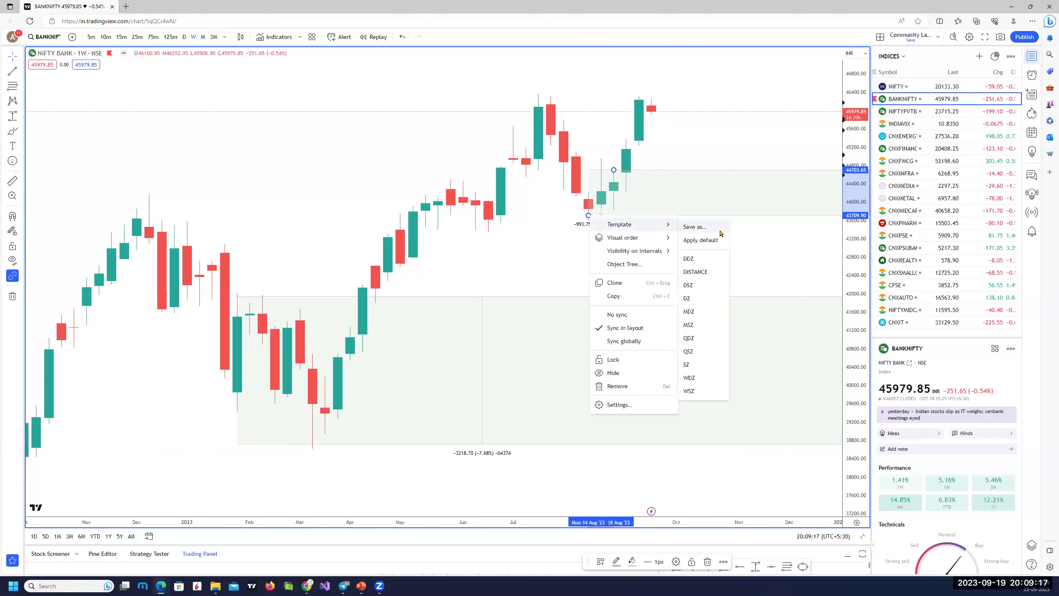
pyautogui.click(737, 294)
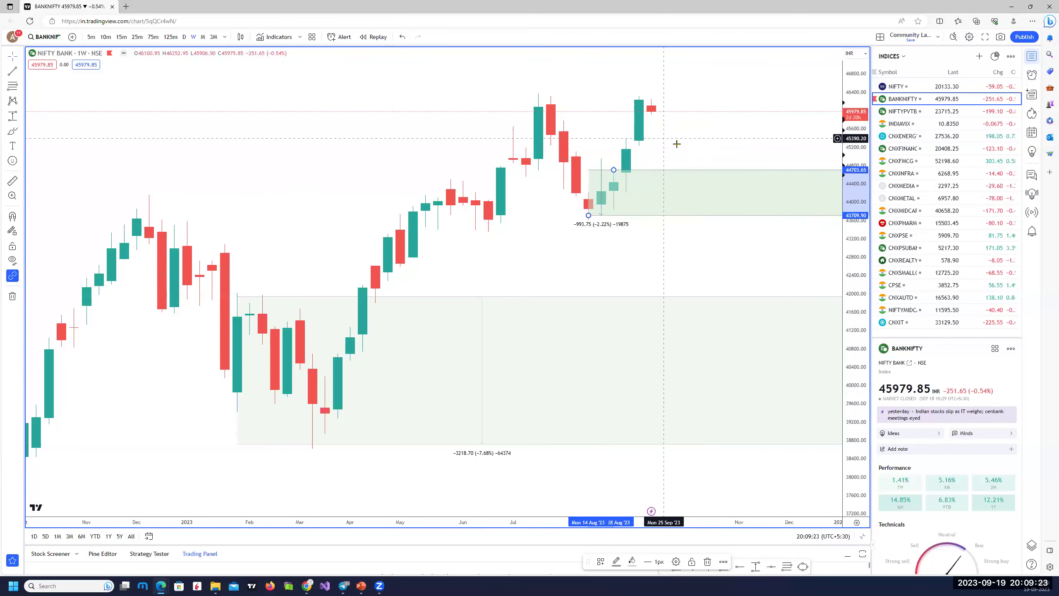
# Step: Draw two more price-range boxes near the April and June 2023 candles
pyautogui.scroll(-2, 709, 261)
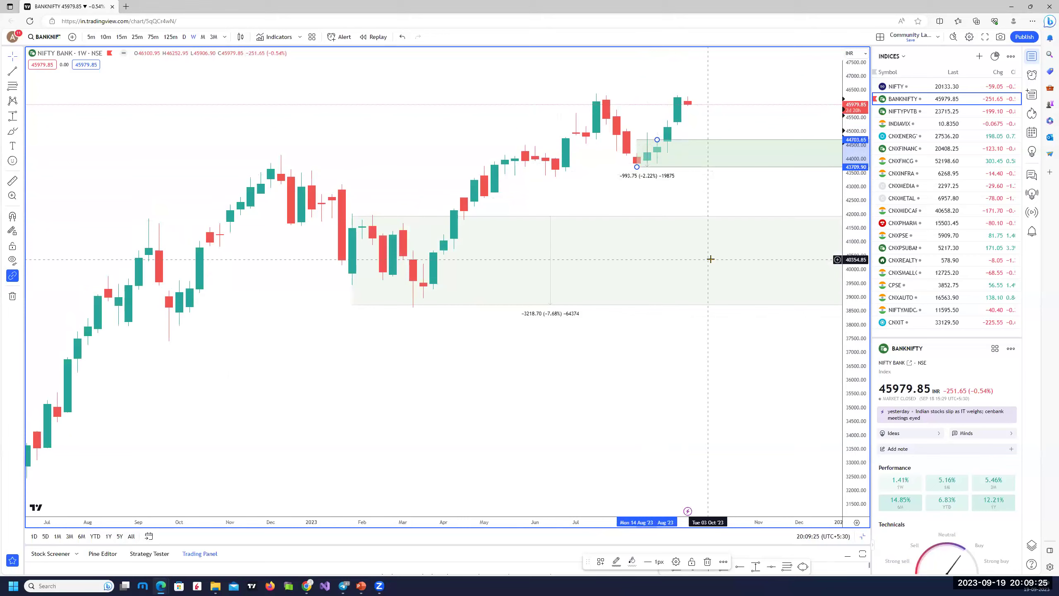
pyautogui.click(11, 120)
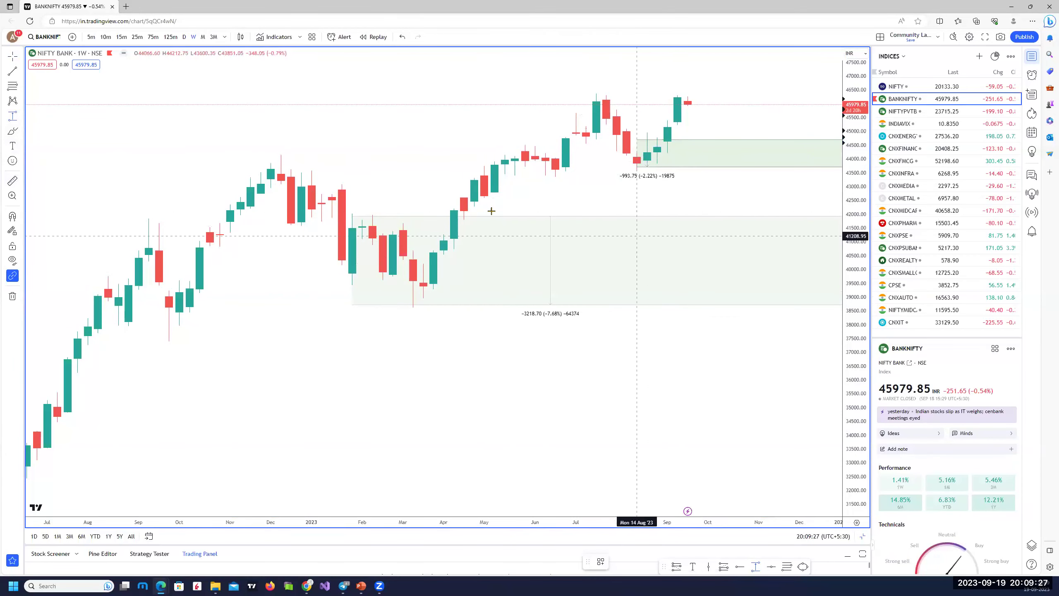
pyautogui.click(464, 195)
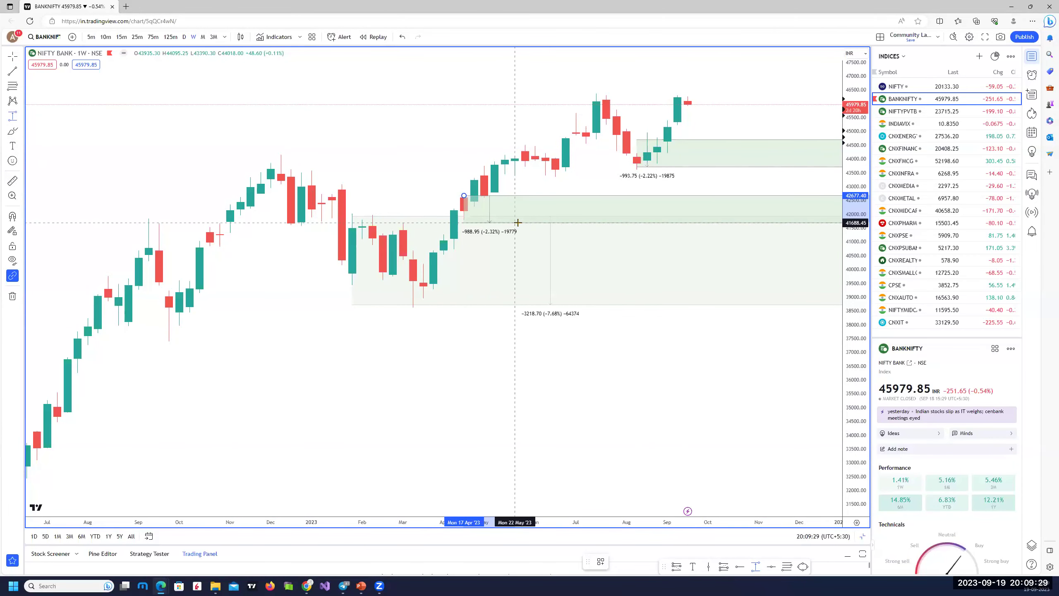
pyautogui.click(515, 222)
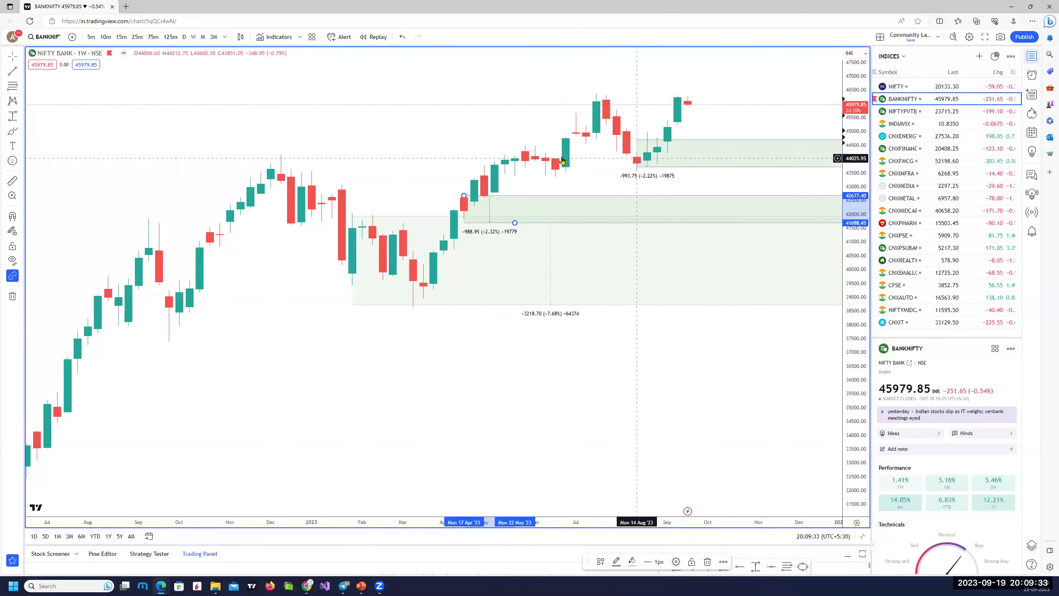
pyautogui.click(12, 117)
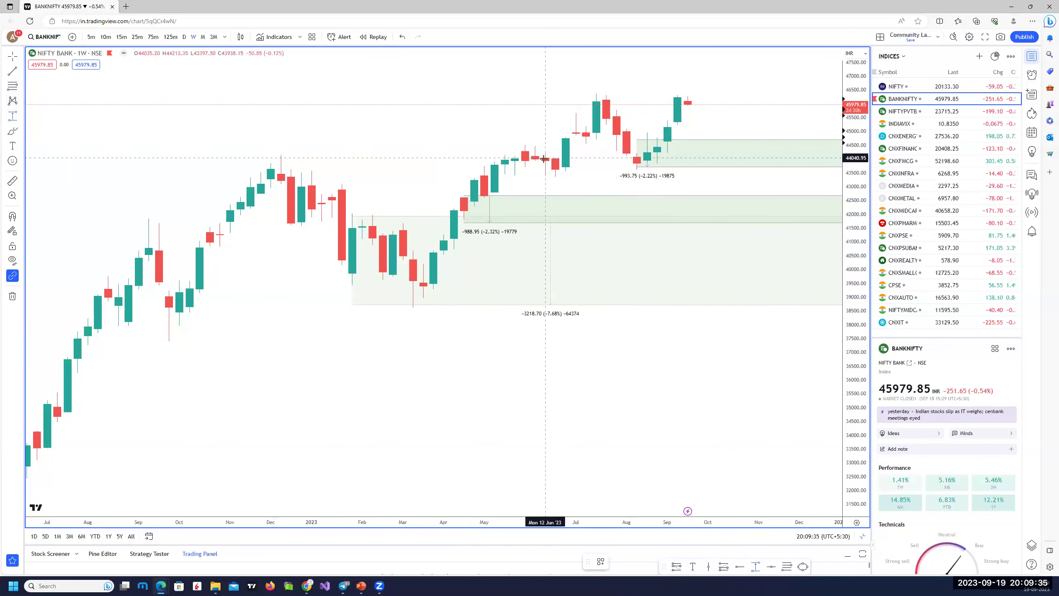
pyautogui.click(526, 149)
pyautogui.click(505, 175)
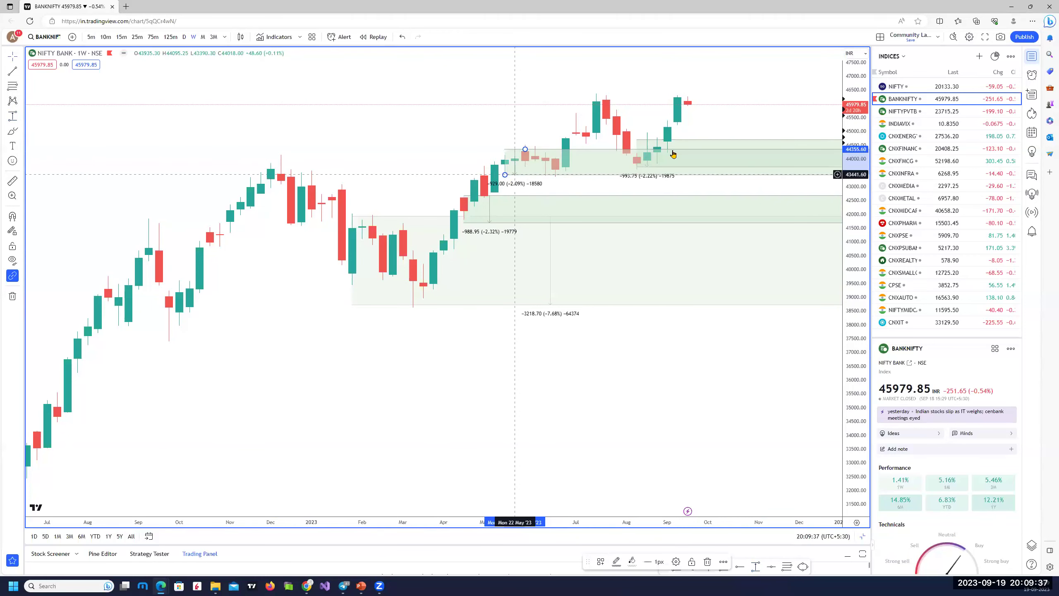
# Step: Delete the August zone and dismiss the NIFTY1! price alert notice
pyautogui.click(700, 144)
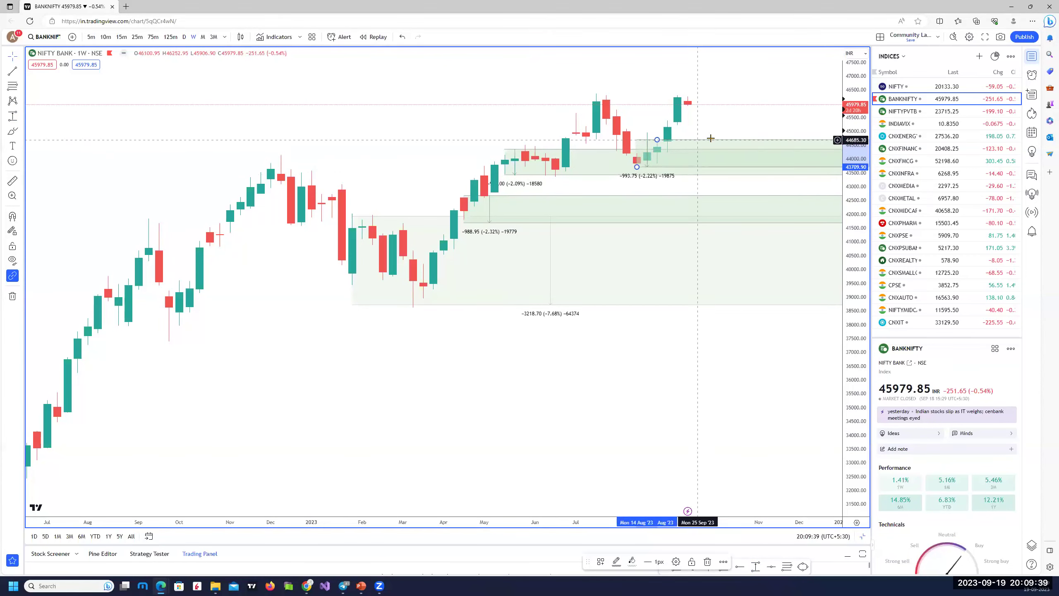
pyautogui.press('Delete')
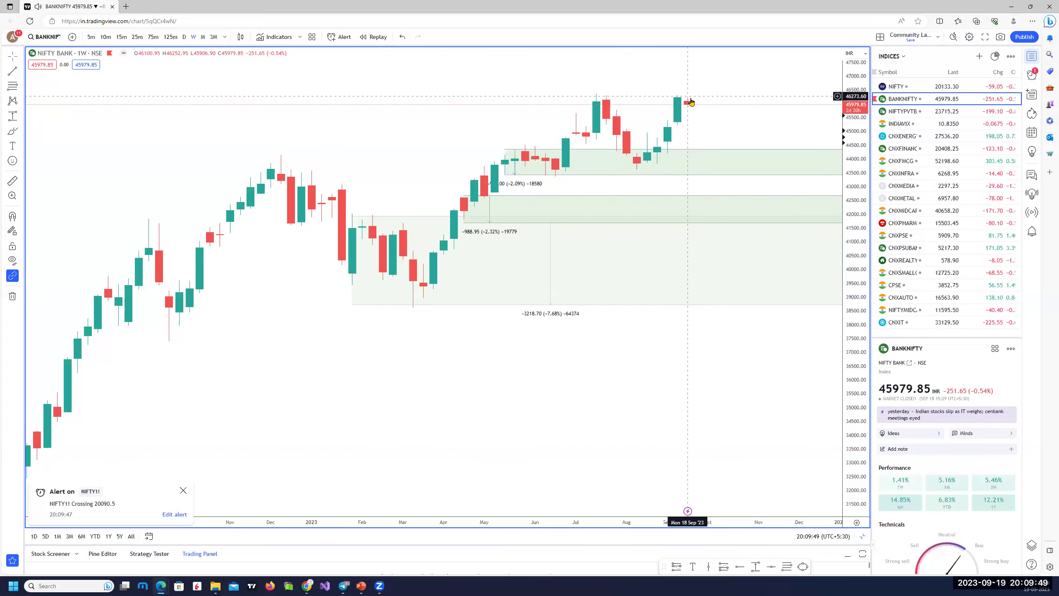
pyautogui.click(183, 490)
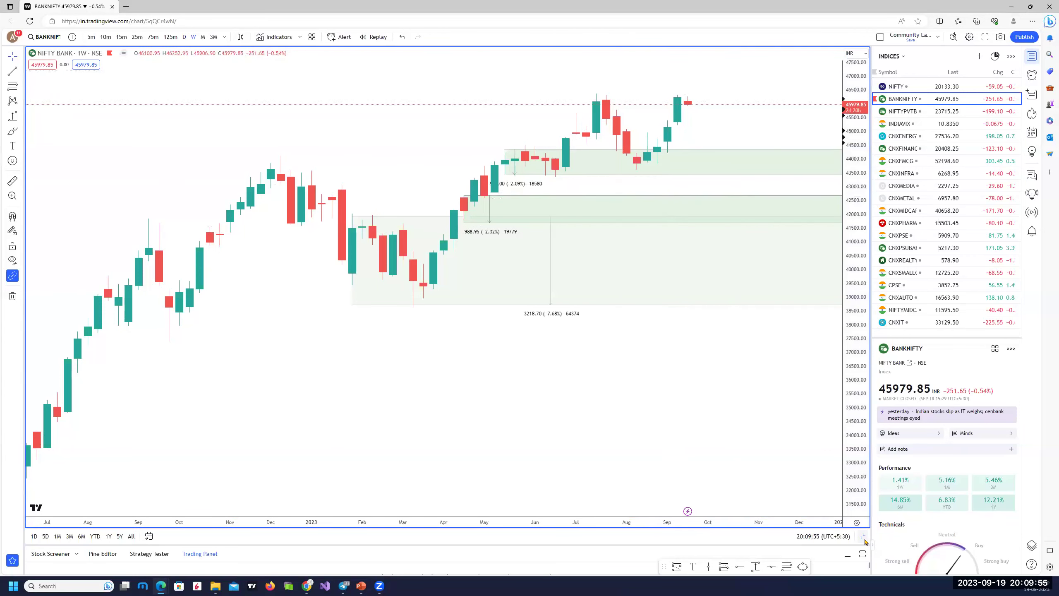
# Step: Return to four charts, maximize the daily chart, and draw a box over the July highs
pyautogui.hotkey('alt', 'Return')
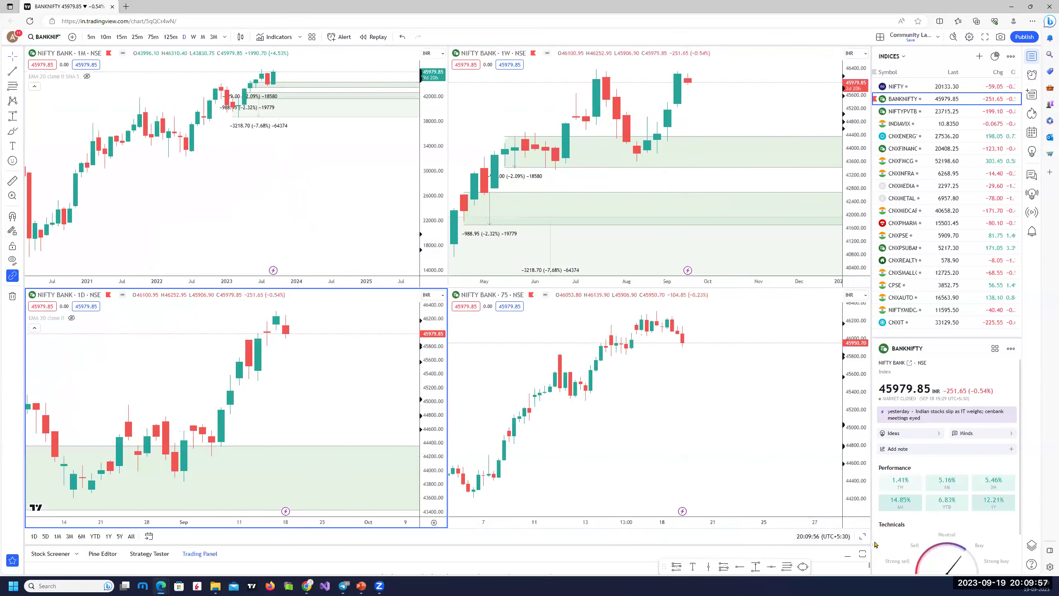
pyautogui.click(864, 537)
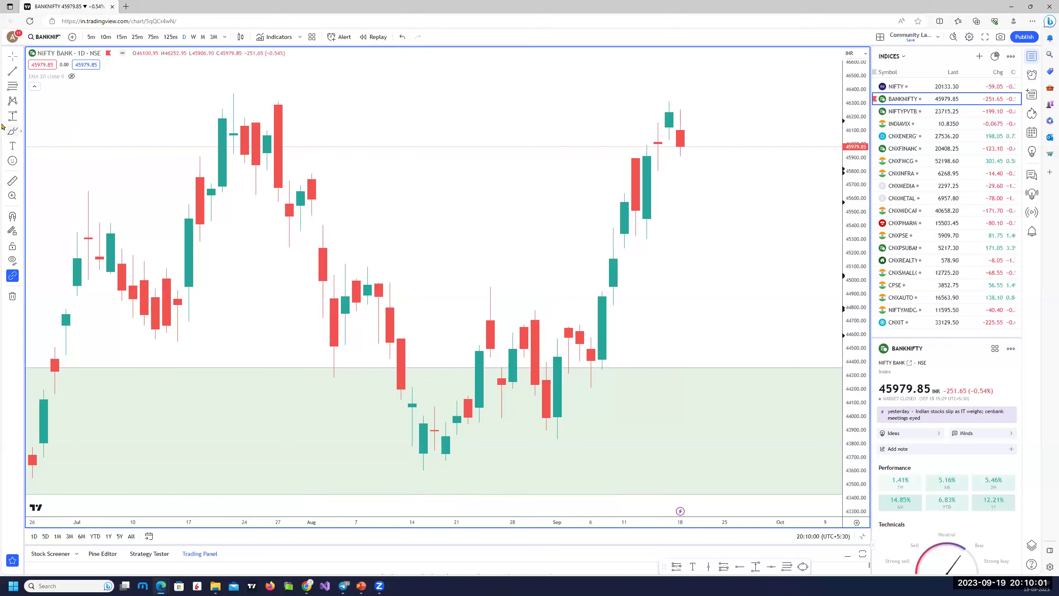
pyautogui.click(10, 119)
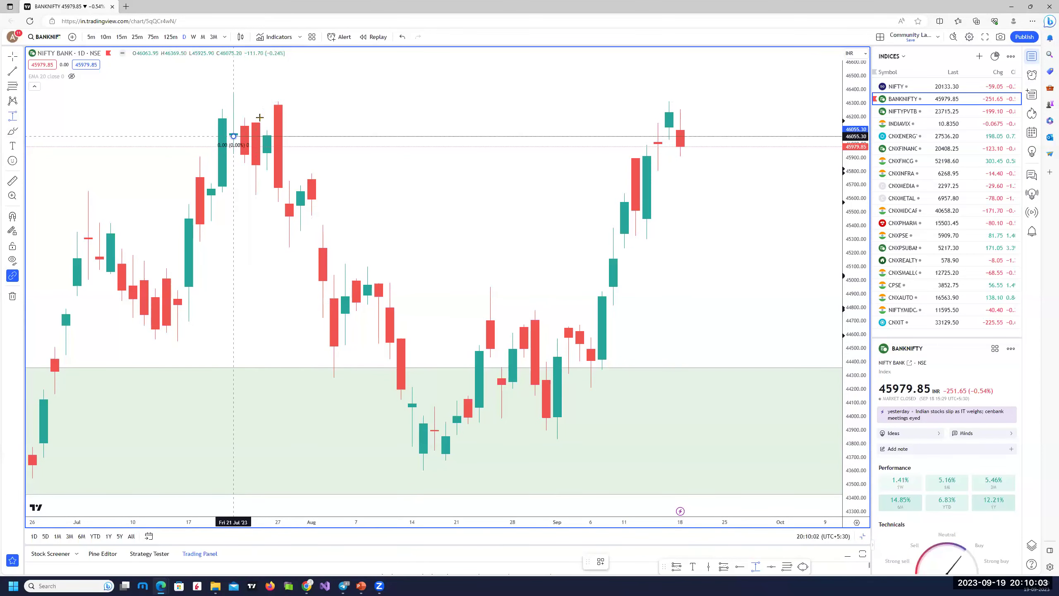
pyautogui.click(289, 92)
# Step: Apply the DSZ template to turn the July box into a red supply zone
pyautogui.rightClick(294, 95)
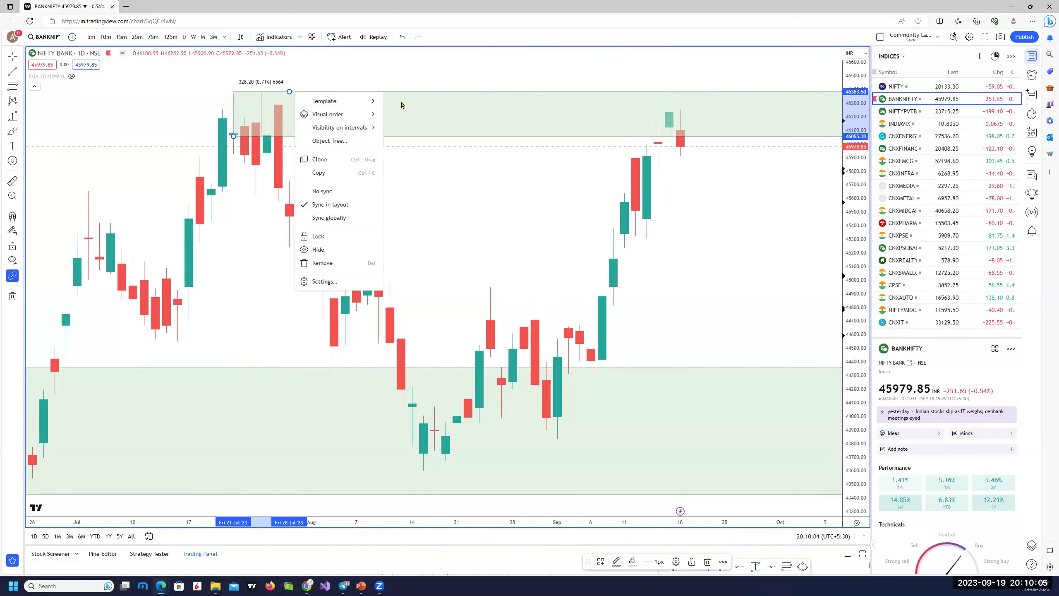
pyautogui.moveTo(367, 101)
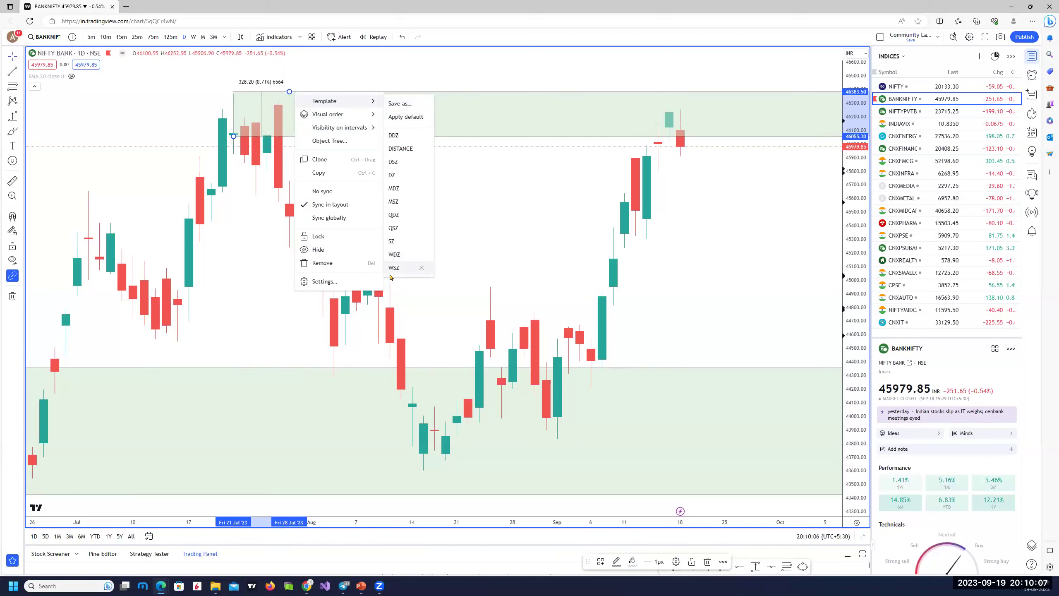
pyautogui.click(394, 163)
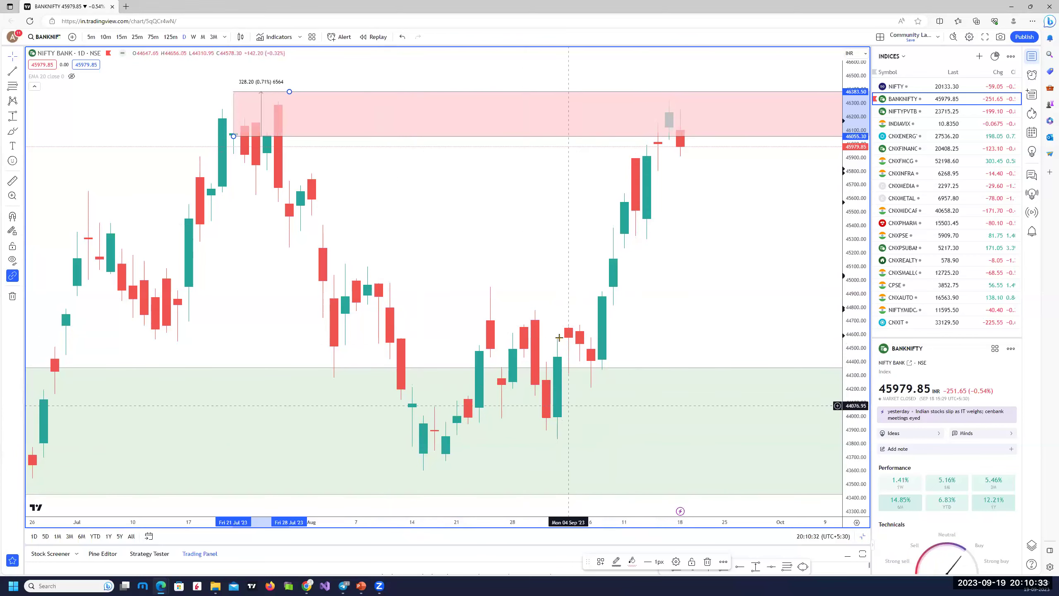
pyautogui.scroll(-3, 154, 201)
# Step: Draw a box across the mid-August 2023 lows, apply the DDZ template, and zoom to review
pyautogui.click(12, 116)
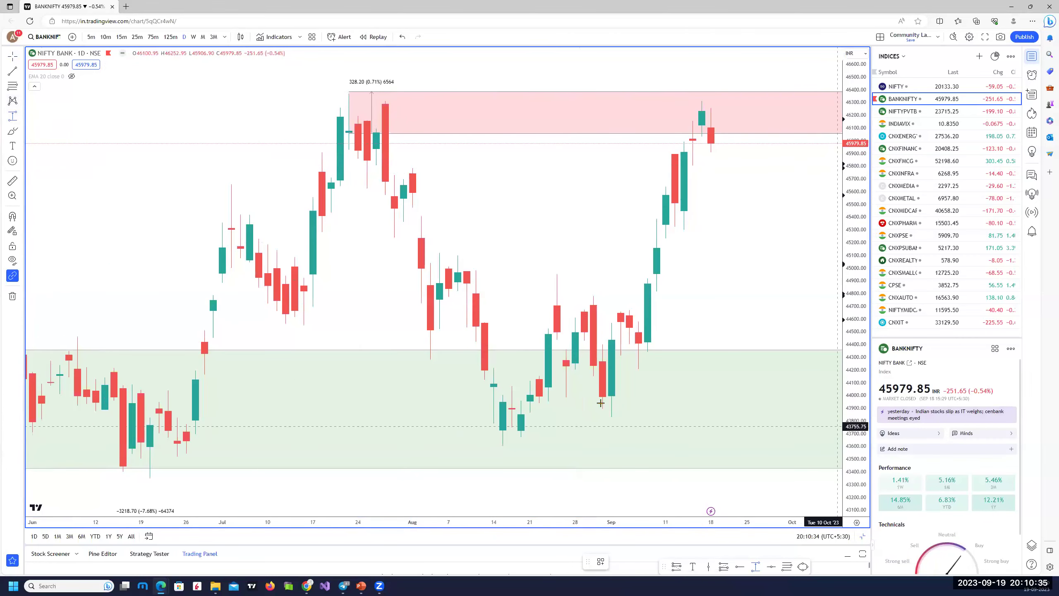
pyautogui.click(540, 376)
pyautogui.click(498, 443)
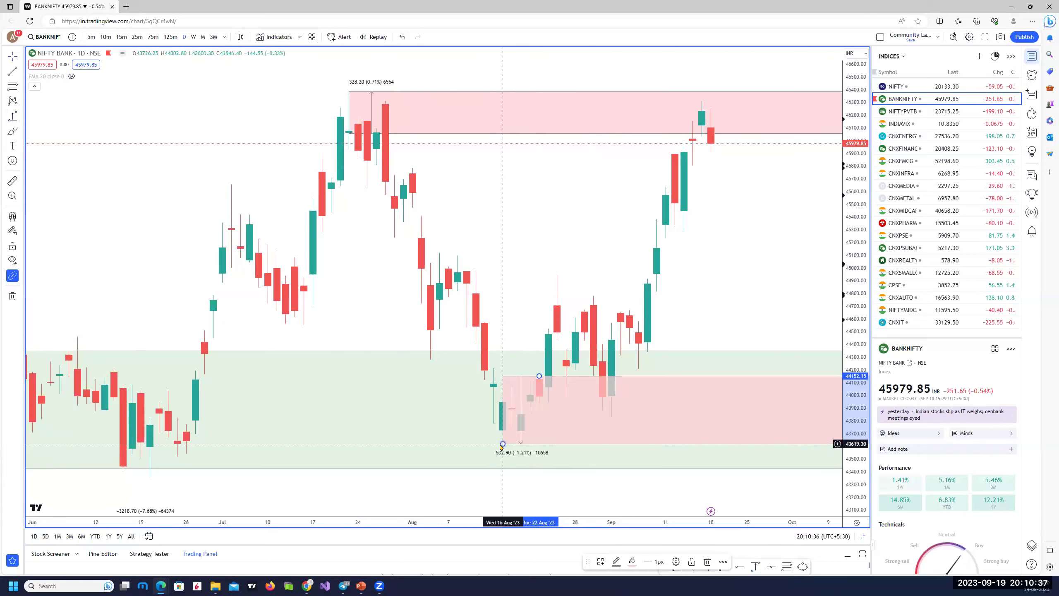
pyautogui.rightClick(500, 442)
pyautogui.moveTo(545, 388)
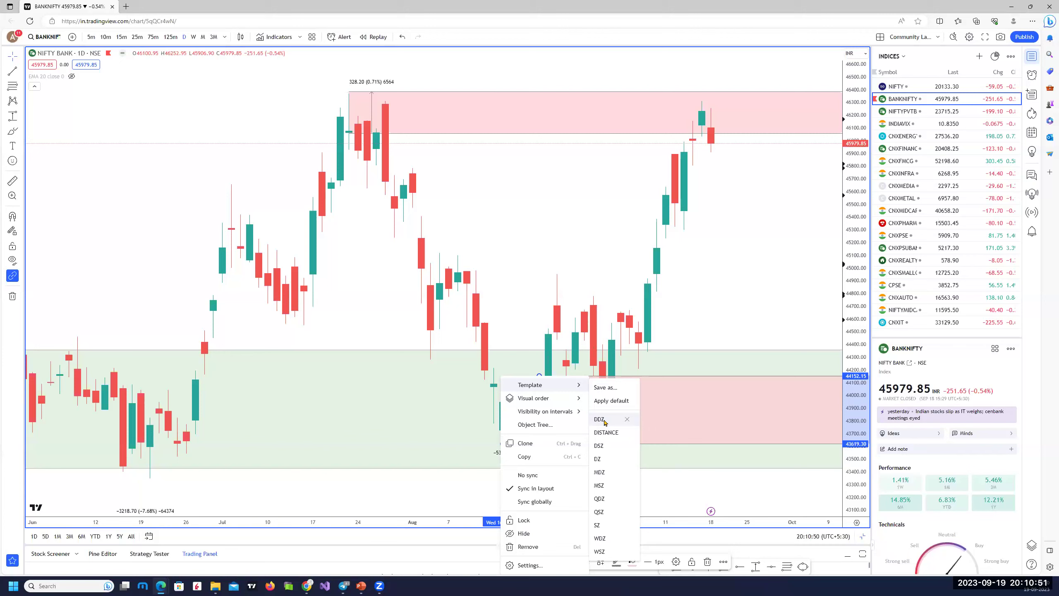
pyautogui.click(604, 423)
pyautogui.scroll(-3, 657, 185)
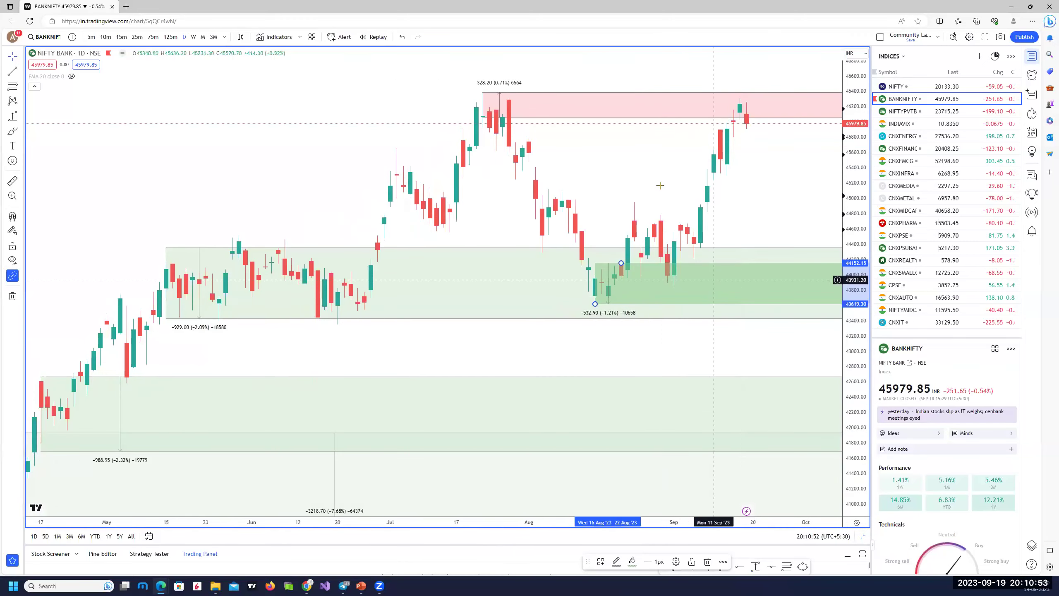
pyautogui.scroll(3, 522, 161)
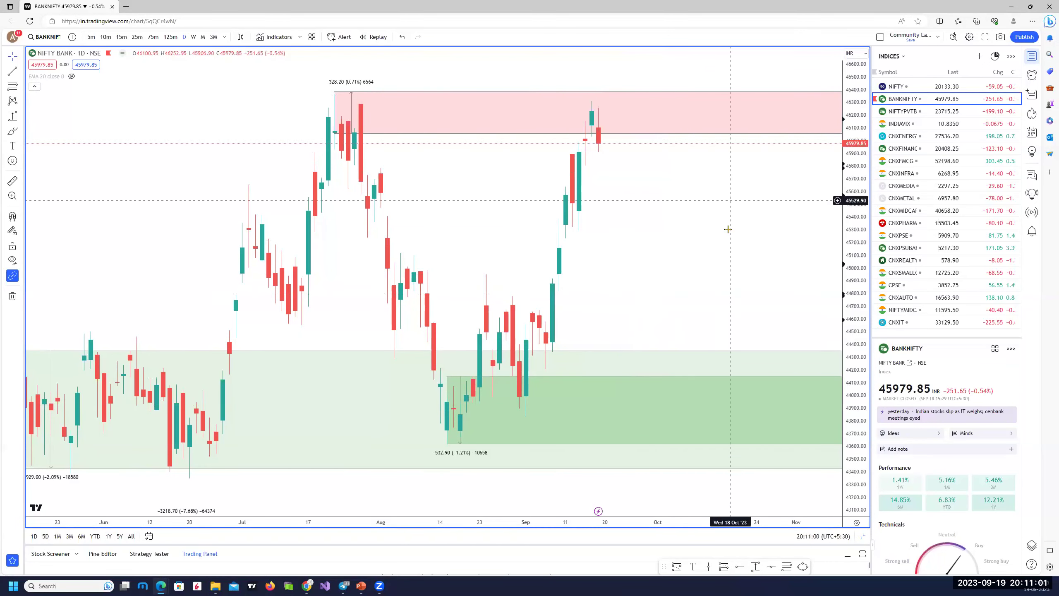
pyautogui.scroll(-3, 776, 199)
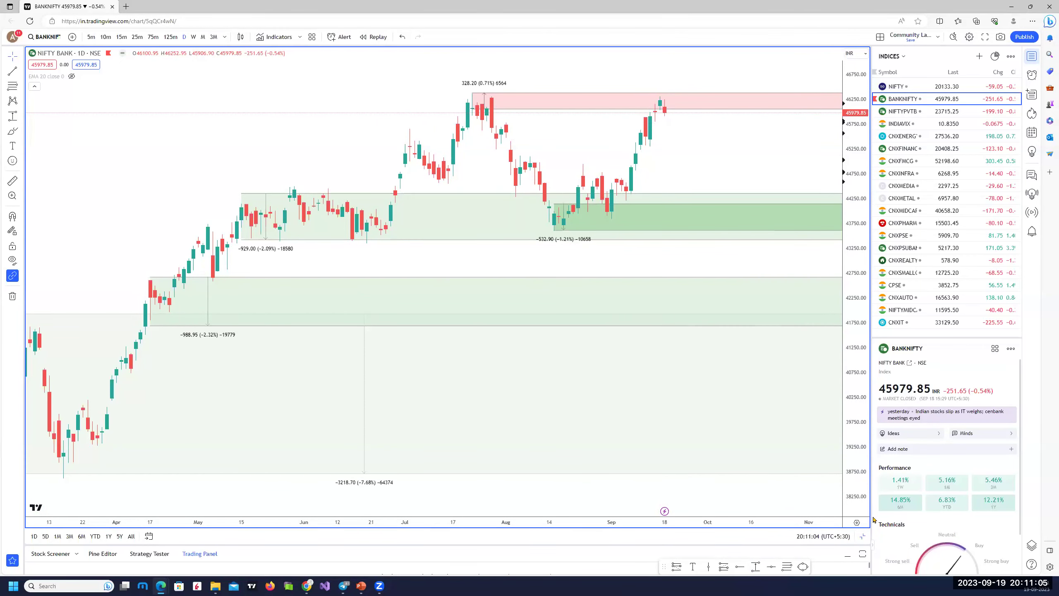
# Step: Maximize the 75-minute chart and draw a red supply box below the recent highs
pyautogui.click(862, 536)
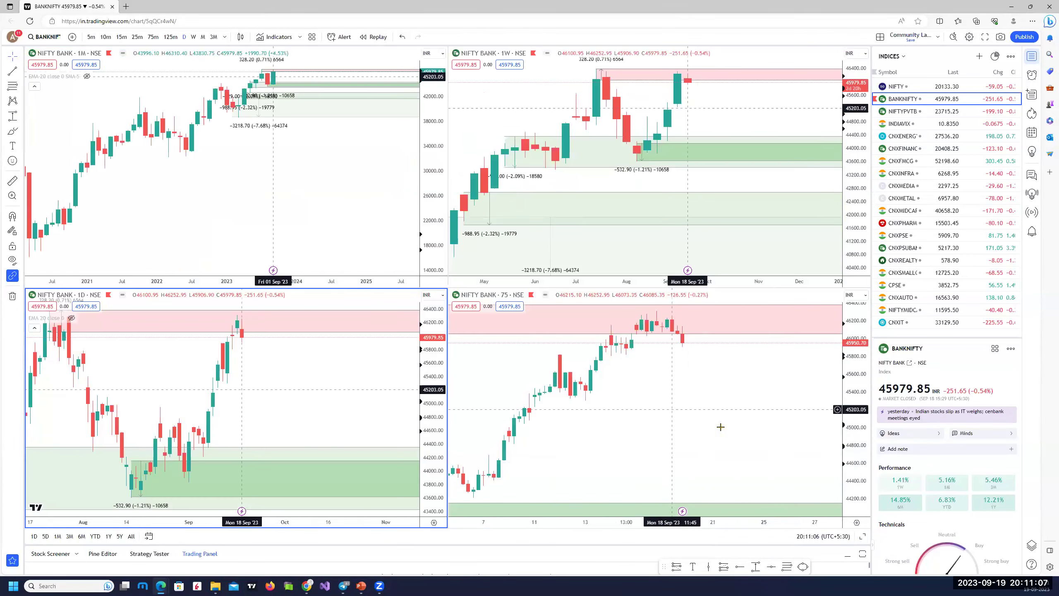
pyautogui.click(863, 536)
pyautogui.scroll(-5, 674, 372)
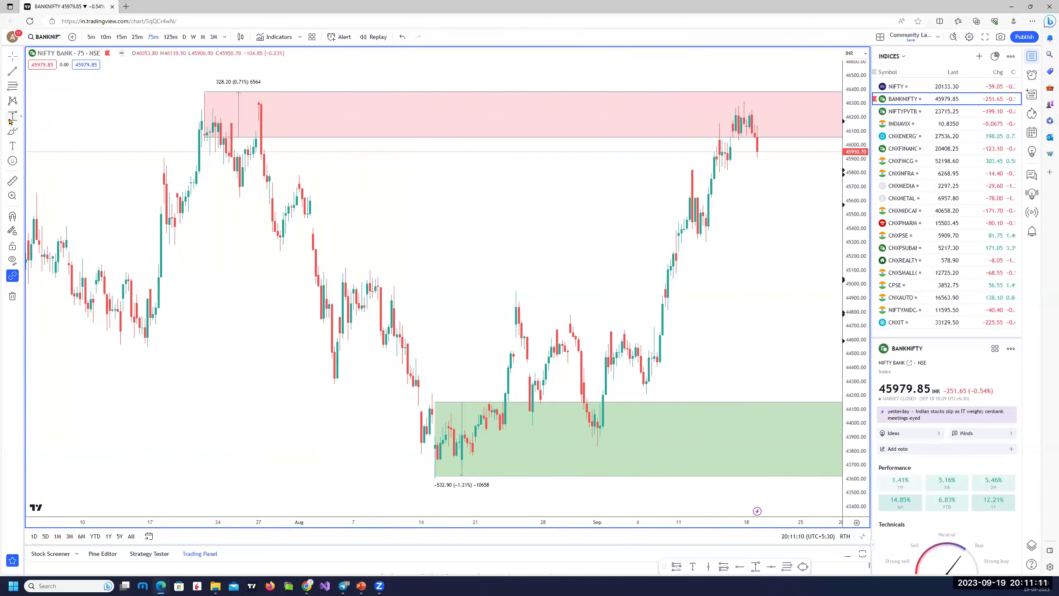
pyautogui.moveTo(253, 119); pyautogui.dragTo(327, 98)
pyautogui.rightClick(328, 99)
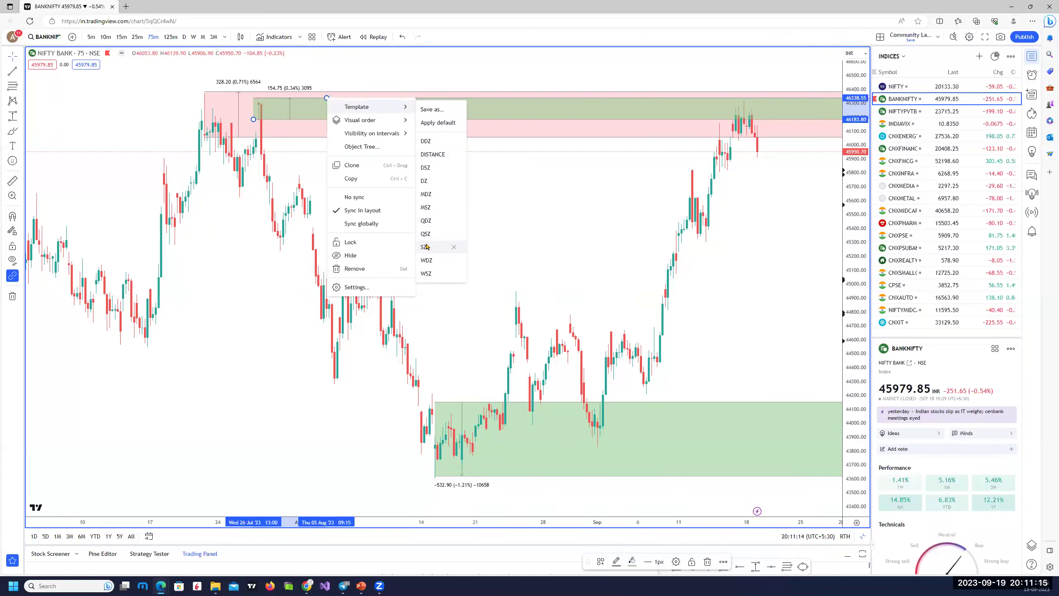
pyautogui.click(805, 78)
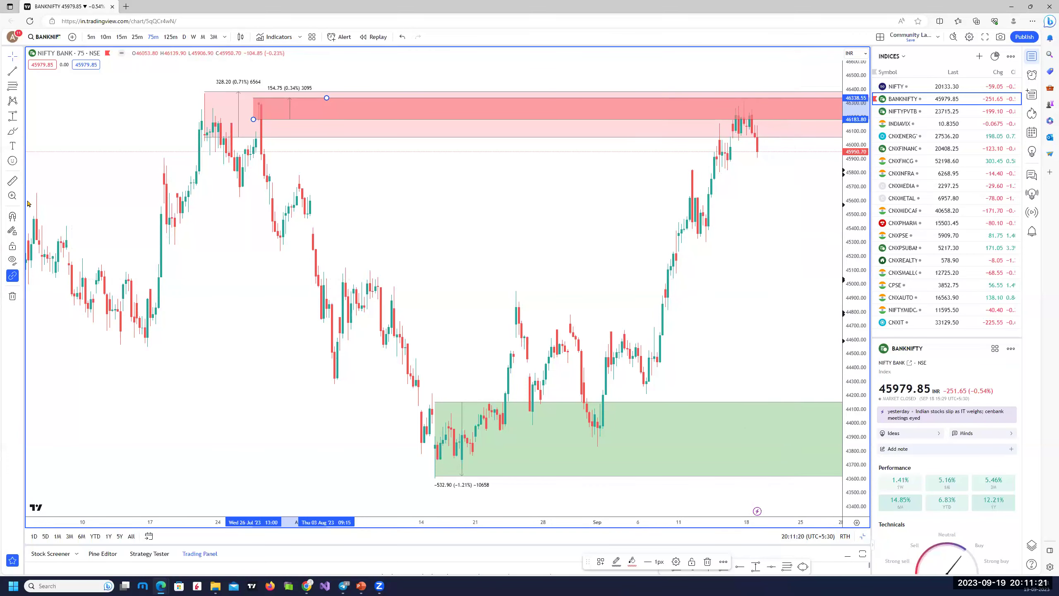
# Step: Draw a box from about 44800 to 45050 and apply the DZ template
pyautogui.click(667, 278)
pyautogui.click(717, 314)
pyautogui.rightClick(717, 315)
pyautogui.moveTo(781, 325)
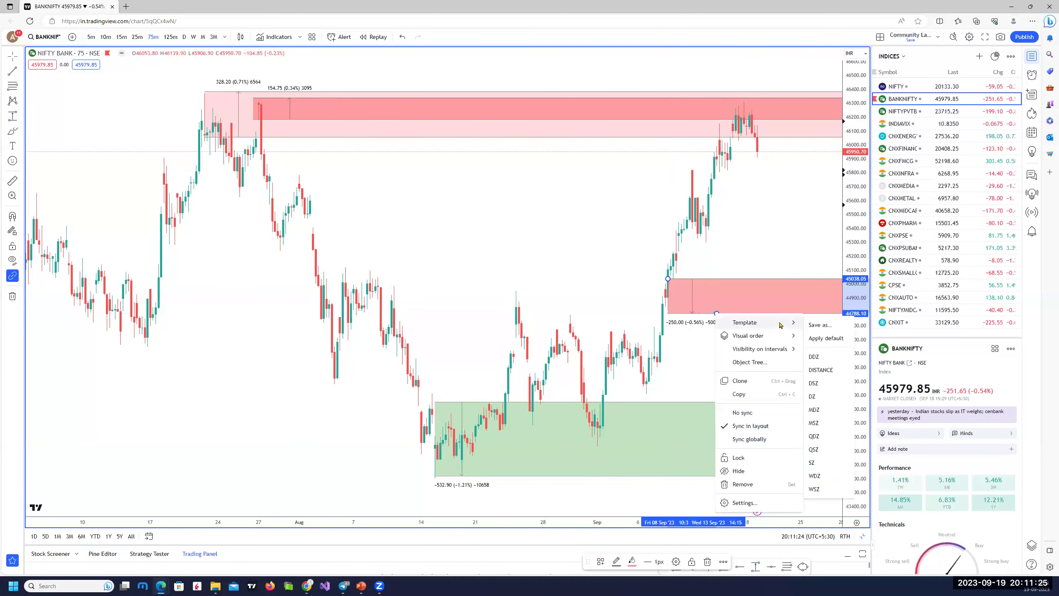
pyautogui.click(815, 400)
# Step: Pan past the latest bars, check the supply zone, and restore the four-chart layout
pyautogui.moveTo(828, 236); pyautogui.dragTo(756, 171)
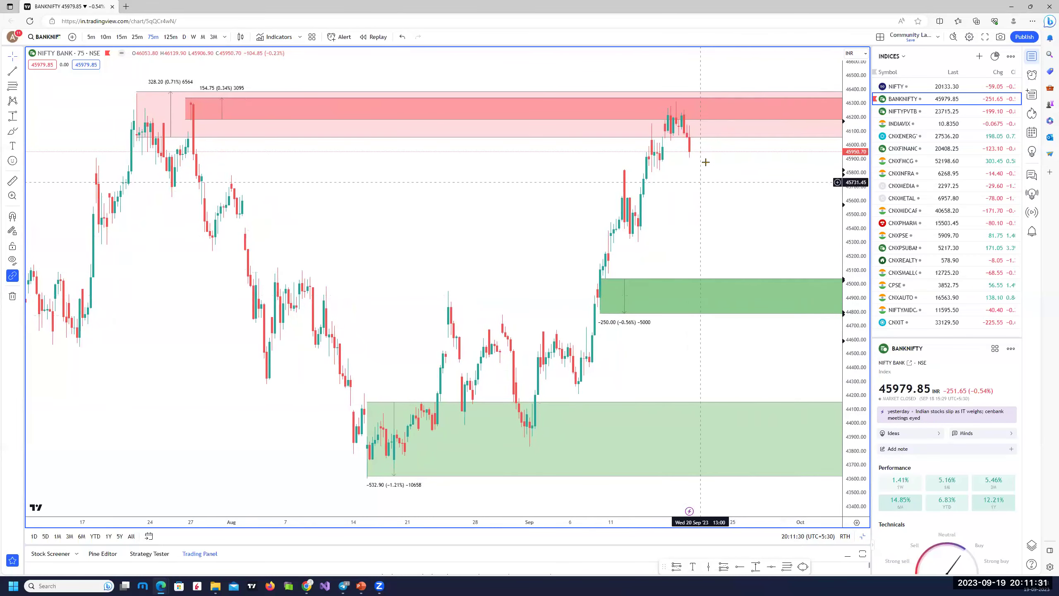
pyautogui.click(722, 137)
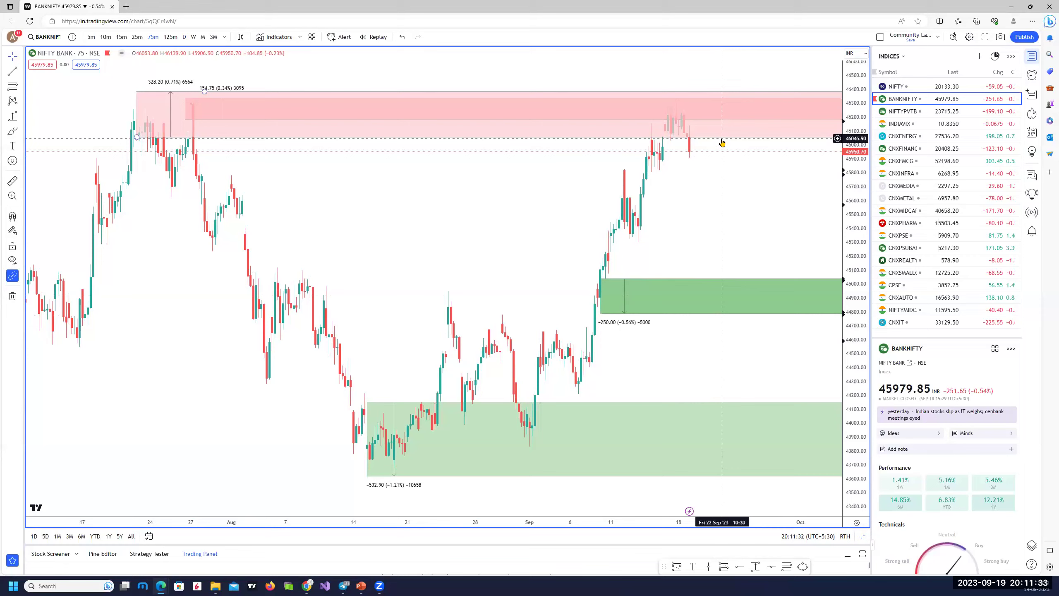
pyautogui.click(870, 535)
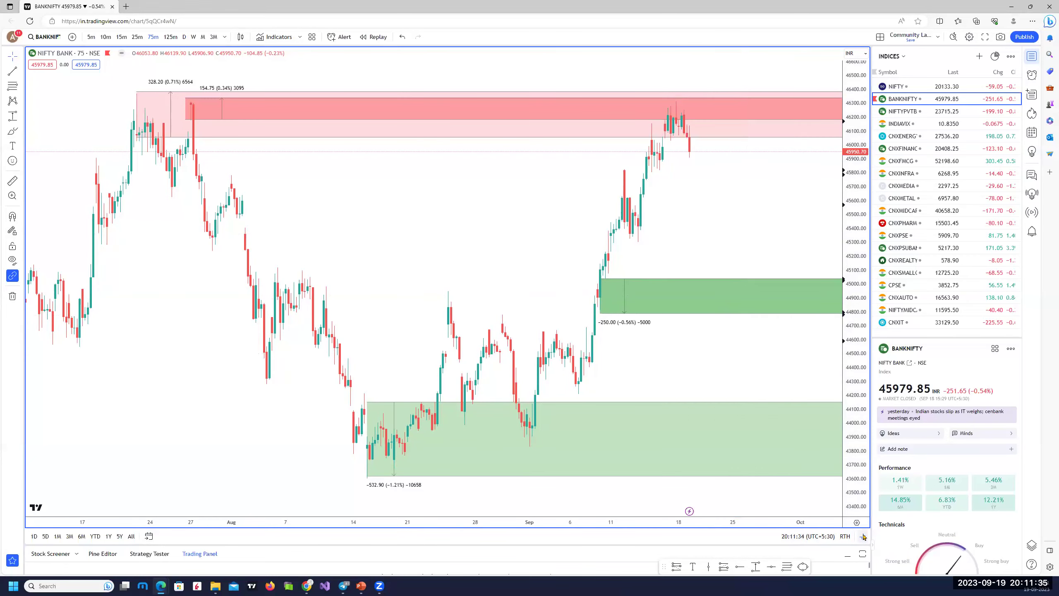
pyautogui.click(863, 536)
pyautogui.scroll(-2, 689, 407)
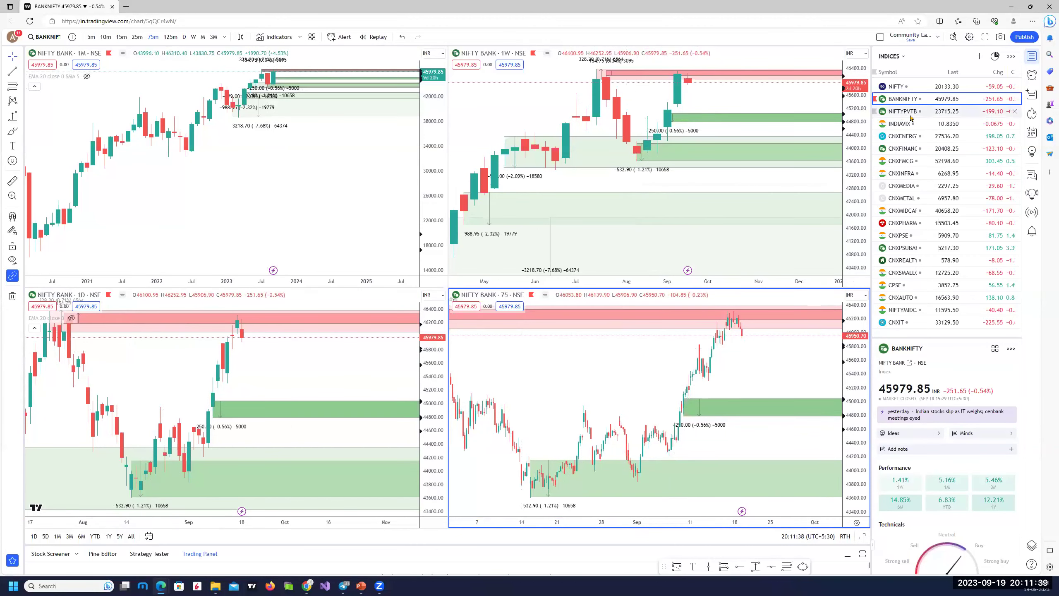
# Step: Load India VIX on all four charts and maximize the 1D chart to view its supply and demand zones
pyautogui.click(901, 124)
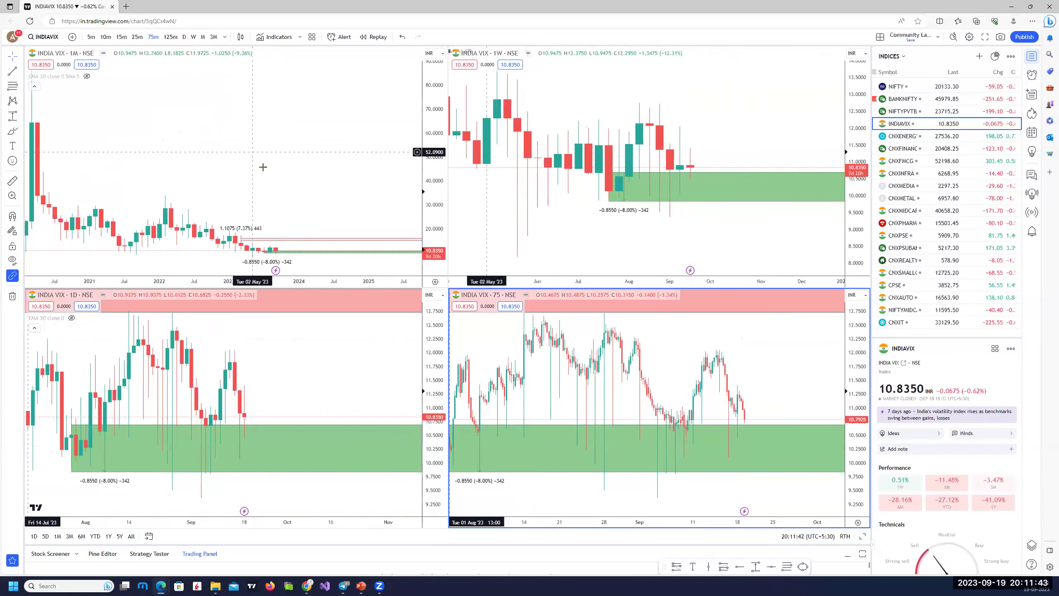
pyautogui.scroll(3, 250, 161)
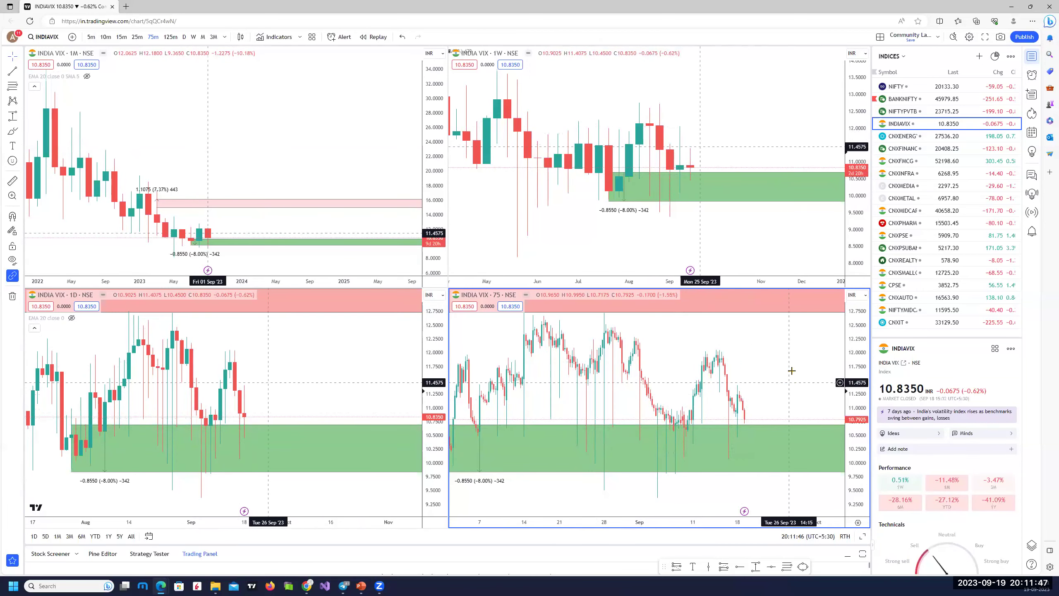
pyautogui.click(311, 365)
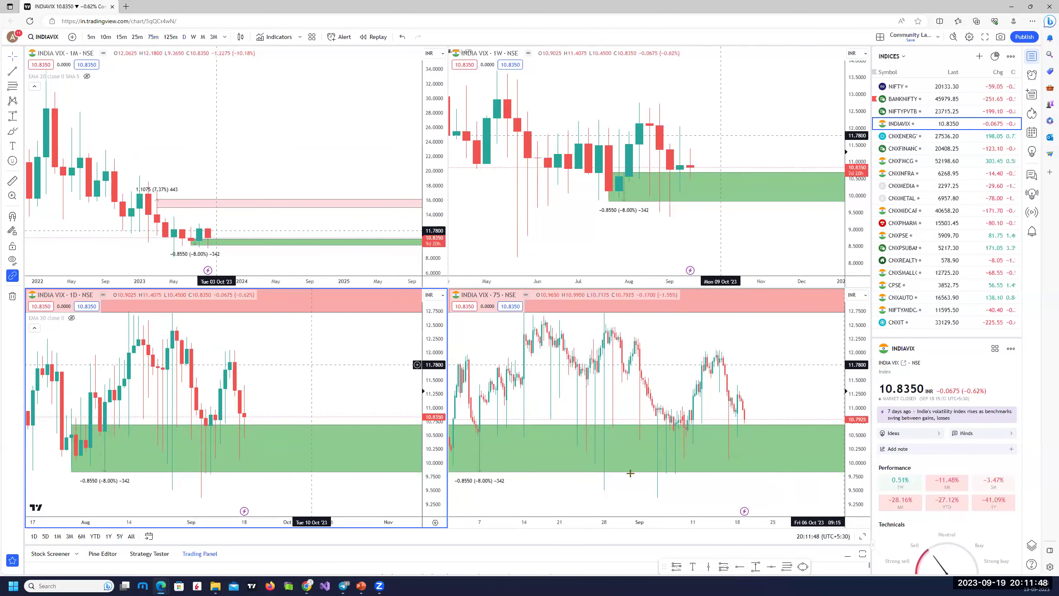
pyautogui.click(862, 537)
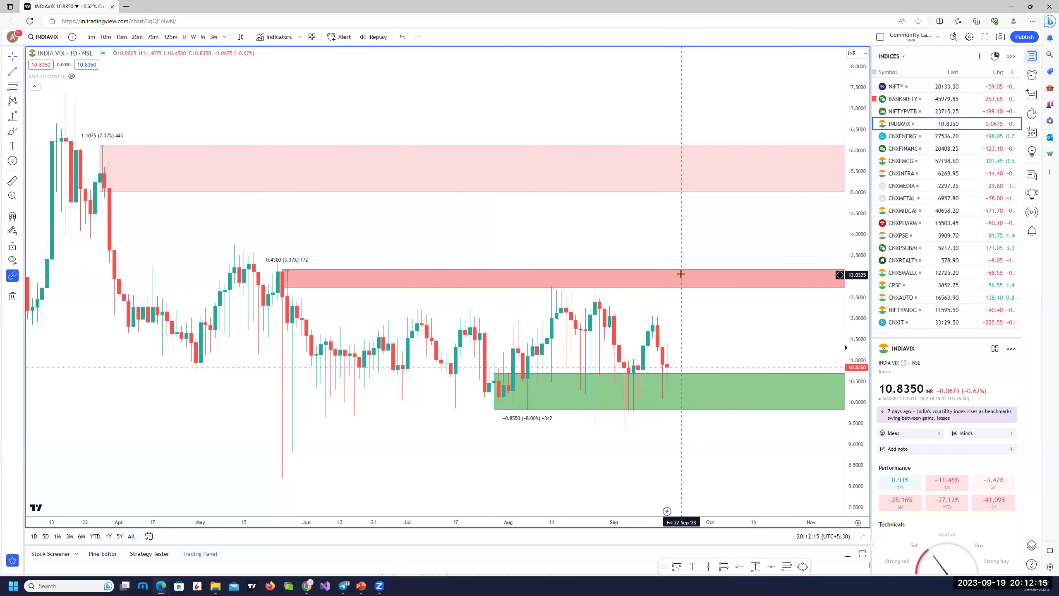
pyautogui.scroll(1, 681, 274)
pyautogui.scroll(-1, 681, 274)
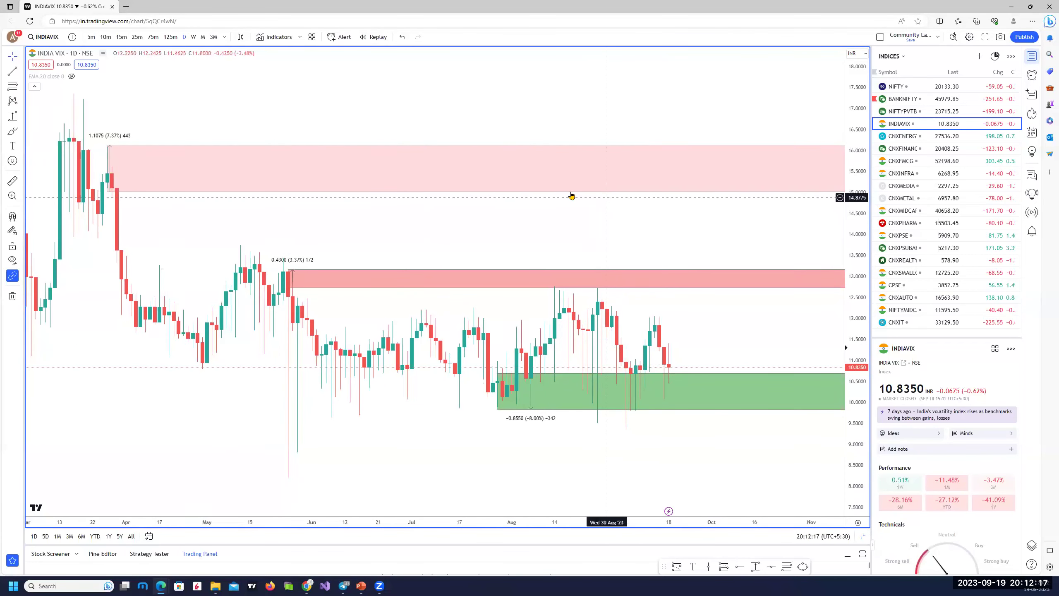